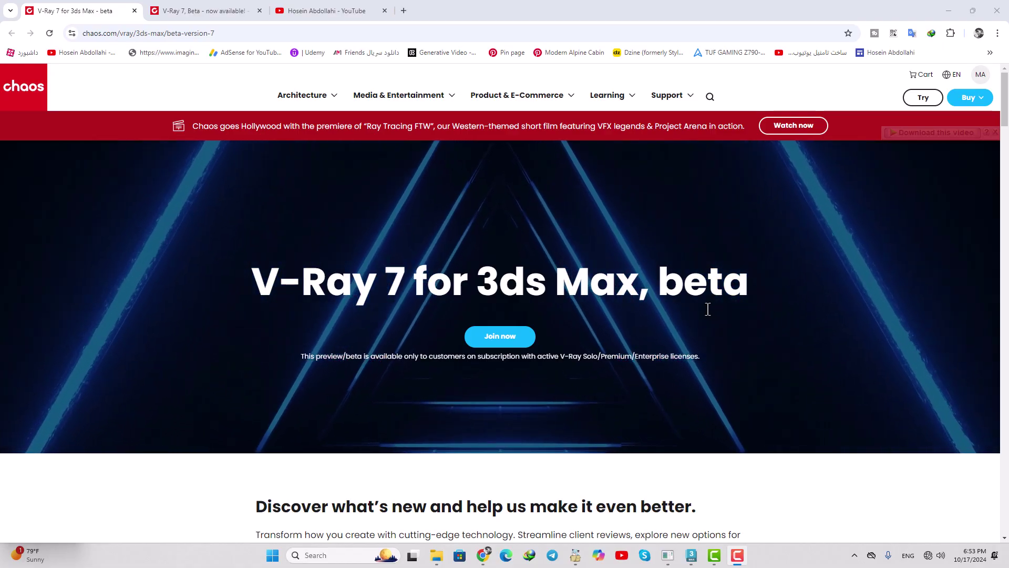
Step: Scroll the V-Ray 7 beta page to 'Illuminate your scenes with precision' and highlight the V-Ray Luminaires heading
scroll(321, 337, "down", 5)
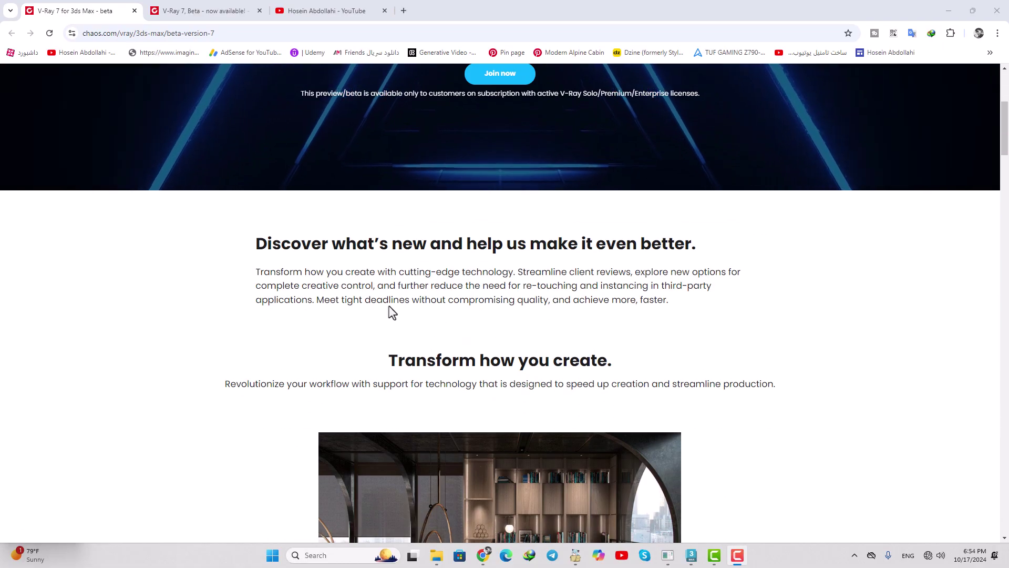
scroll(399, 302, "down", 7)
scroll(478, 319, "down", 14)
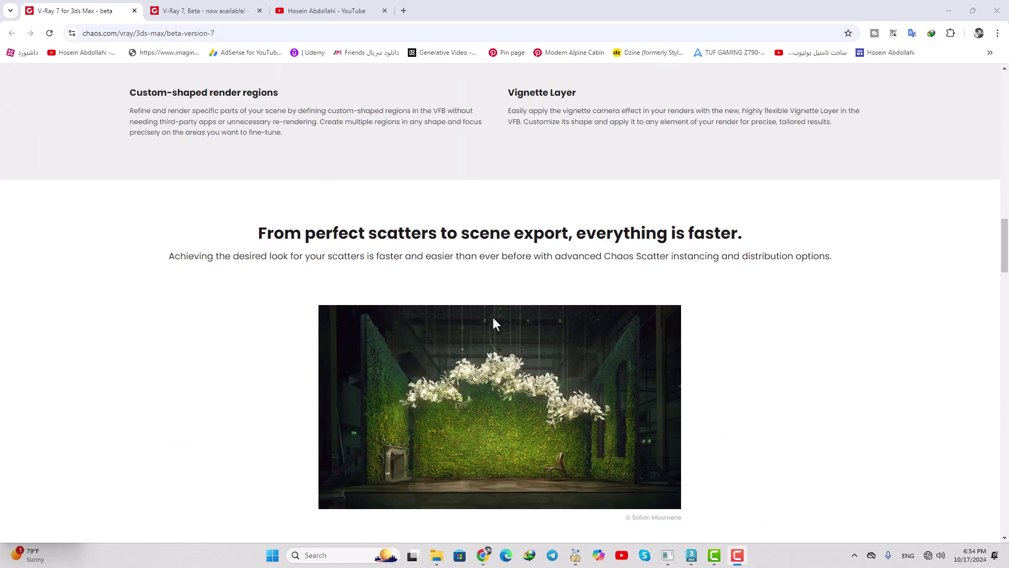
scroll(495, 319, "down", 6)
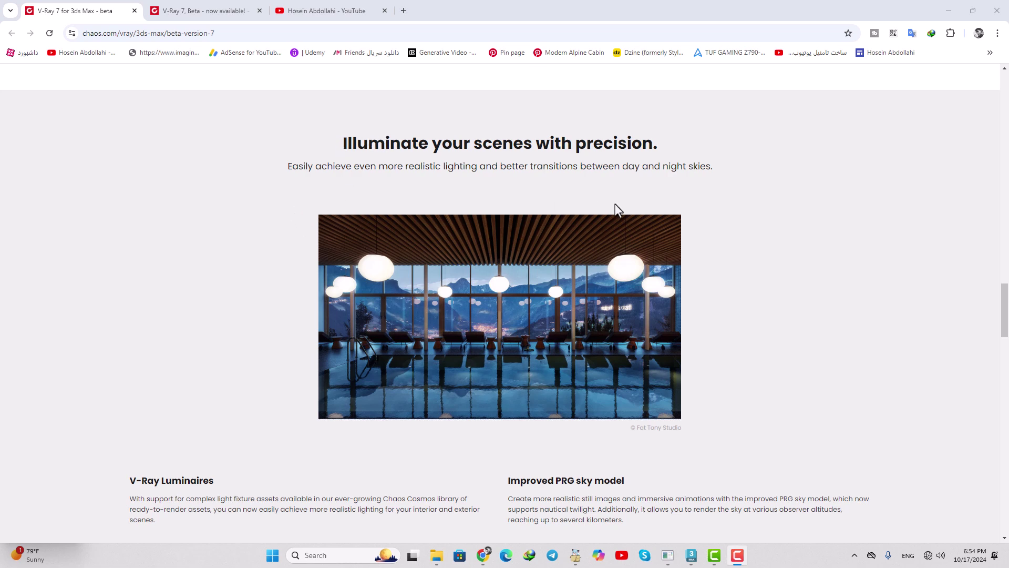
left_click_drag(228, 491, 125, 485)
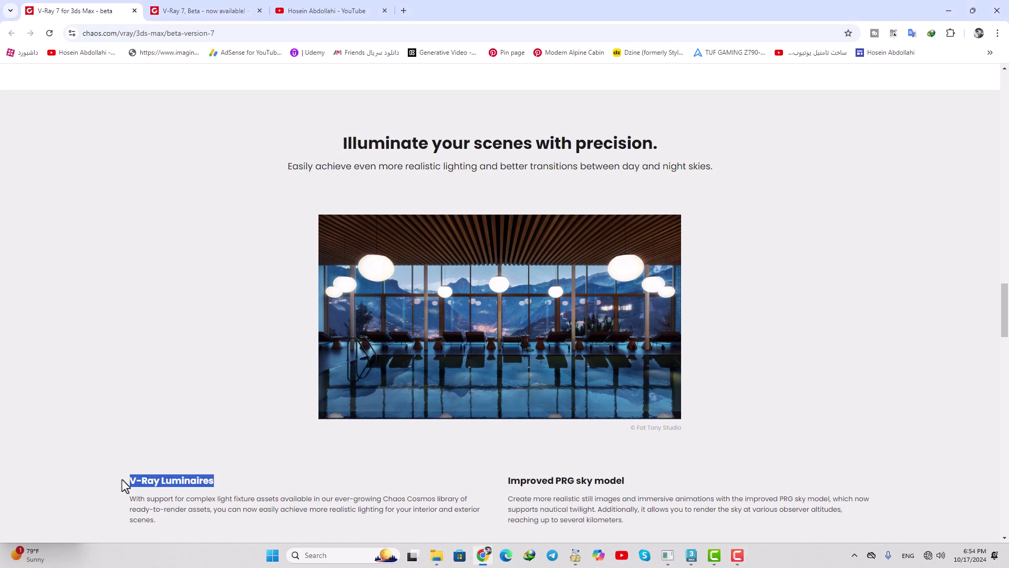
left_click(223, 439)
scroll(295, 405, "down", 3)
scroll(303, 399, "up", 4)
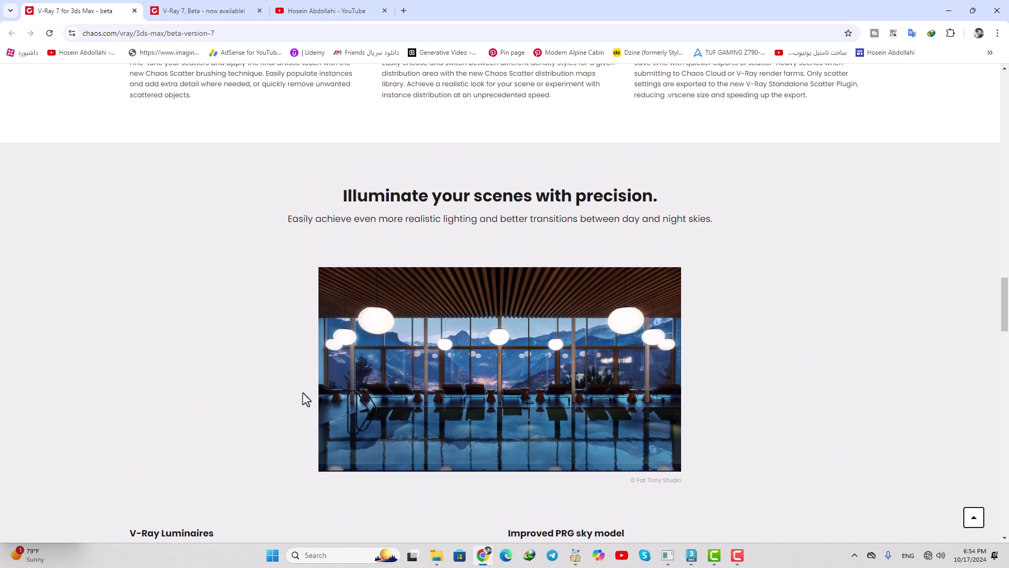
scroll(377, 350, "down", 2)
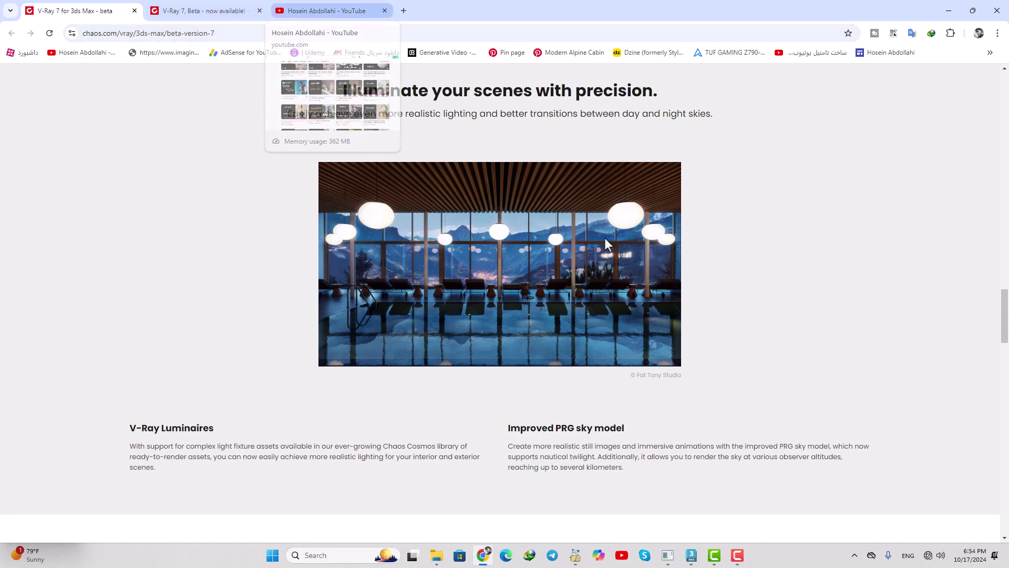
Step: In the V-Ray Frame Buffer, load the saved bedroom render and compare it with and without denoising
left_click(692, 555)
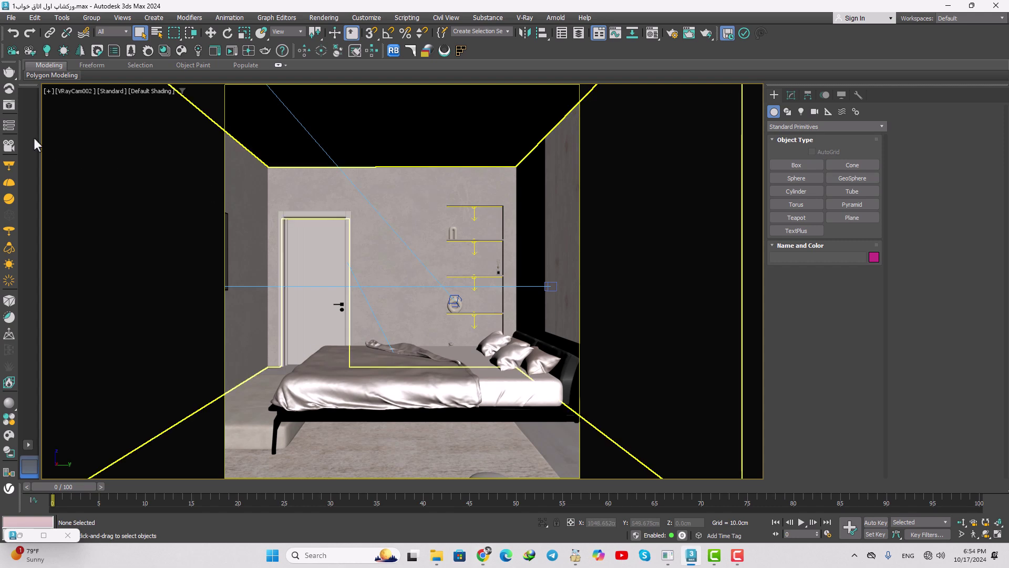
left_click(9, 106)
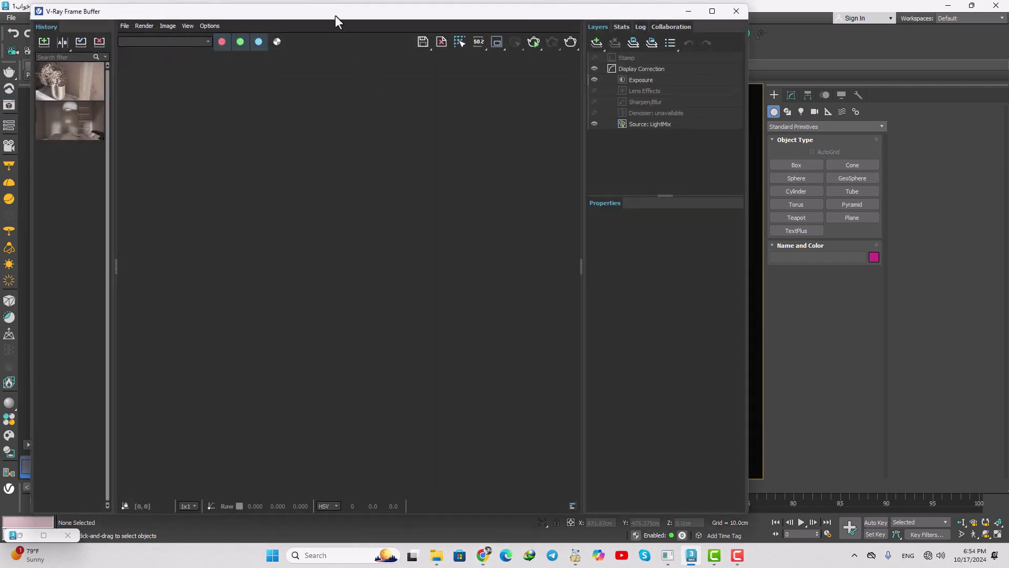
left_click_drag(339, 15, 366, 22)
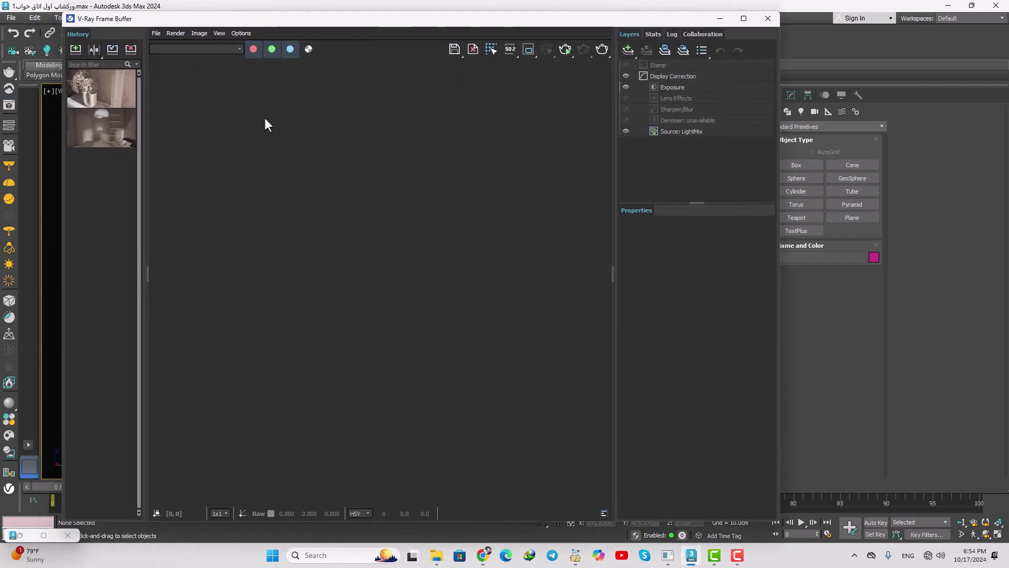
double_click(101, 129)
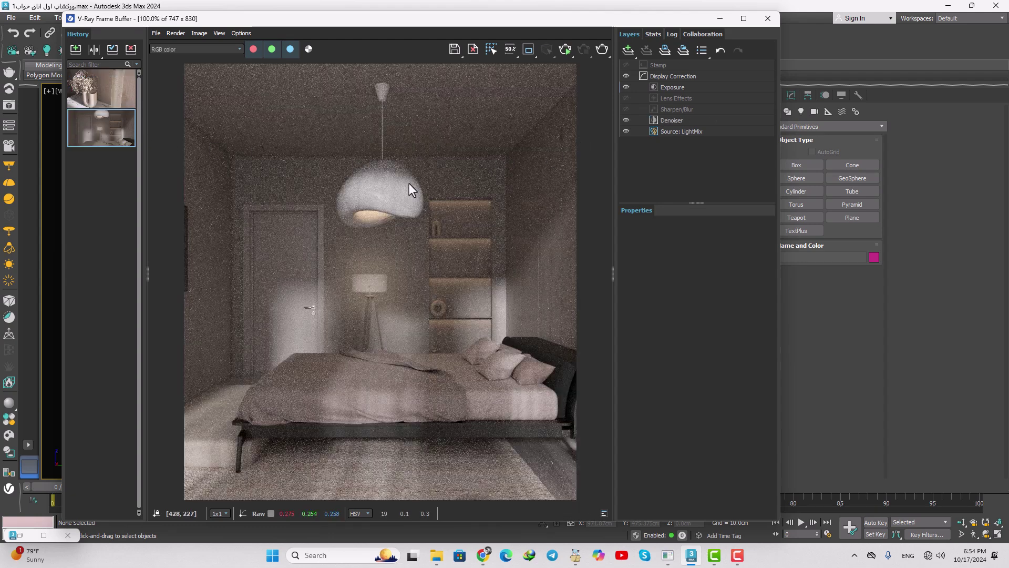
left_click(626, 120)
left_click(626, 121)
Step: View the saved vase render, then minimize the frame buffer and return to Chrome
left_click(107, 88)
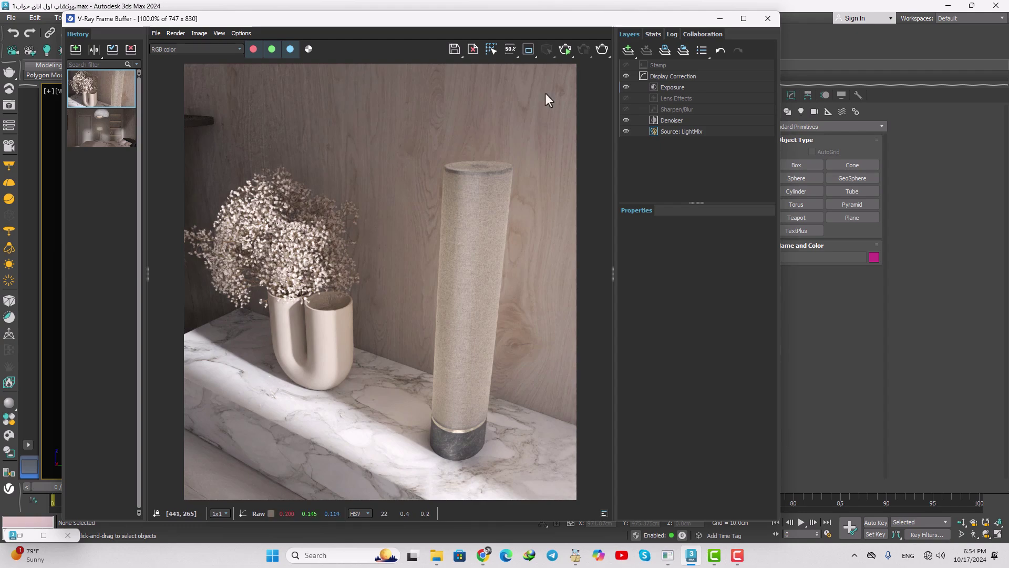
left_click(721, 19)
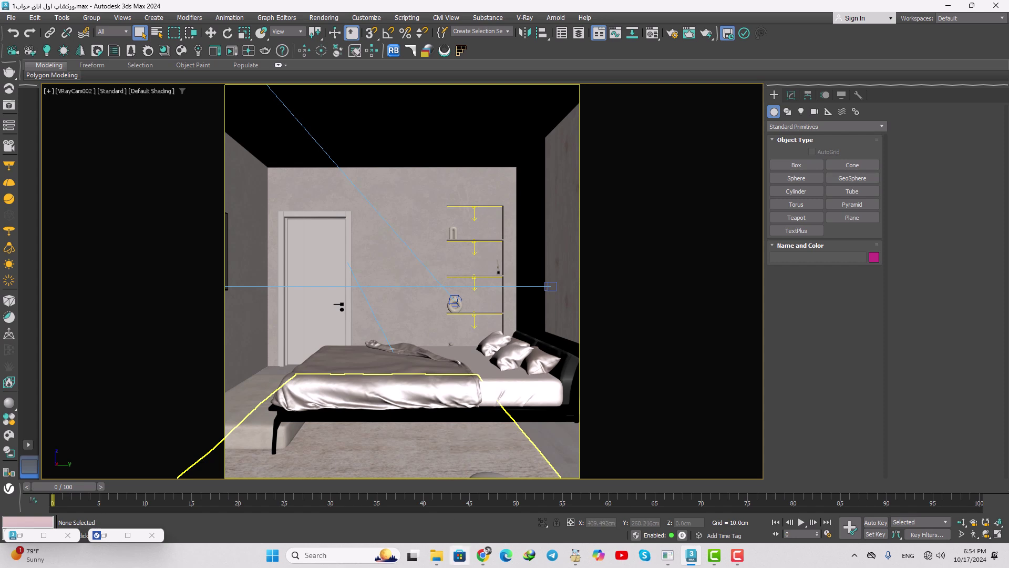
left_click(484, 555)
Step: Look over the YouTube channel videos, the V-Ray 7 beta page and forum post, then minimize Chrome
left_click(337, 14)
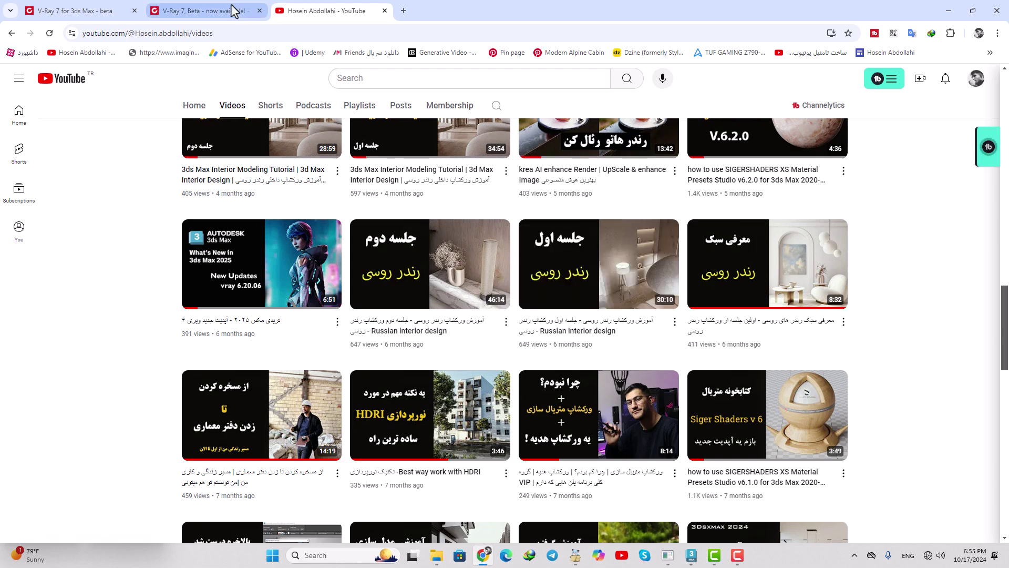
left_click(77, 10)
left_click(199, 15)
left_click(326, 10)
left_click(949, 11)
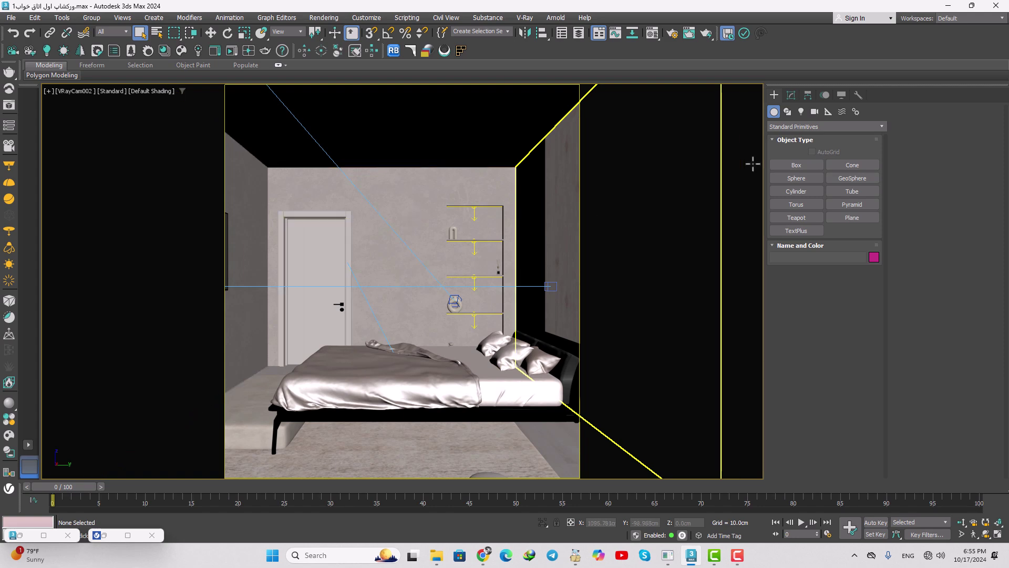
Step: Choose VRay light types in the Create panel and pick VRayLuminaire, showing intensity 1.0 and white color
left_click(800, 113)
left_click(793, 125)
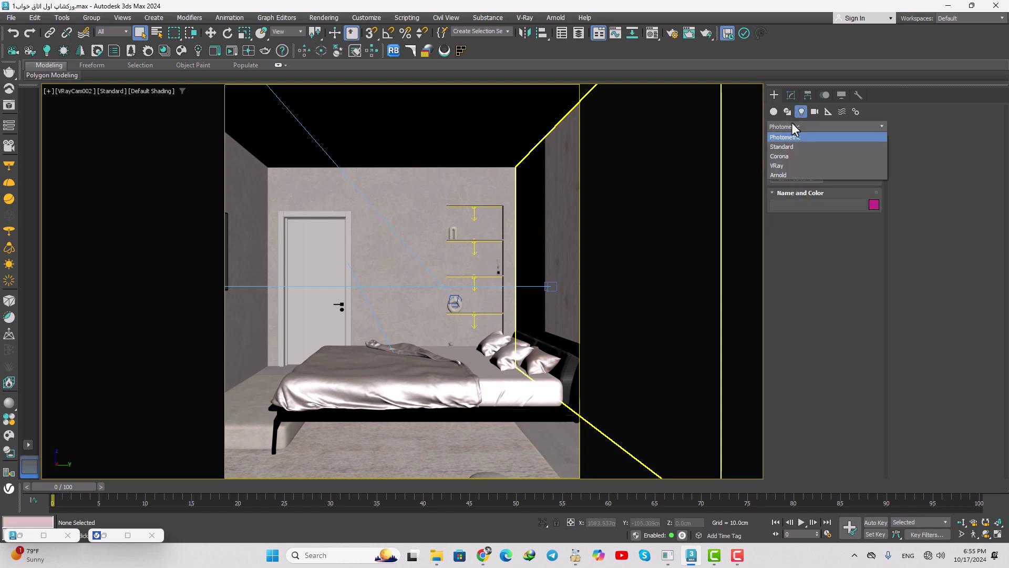
left_click(777, 166)
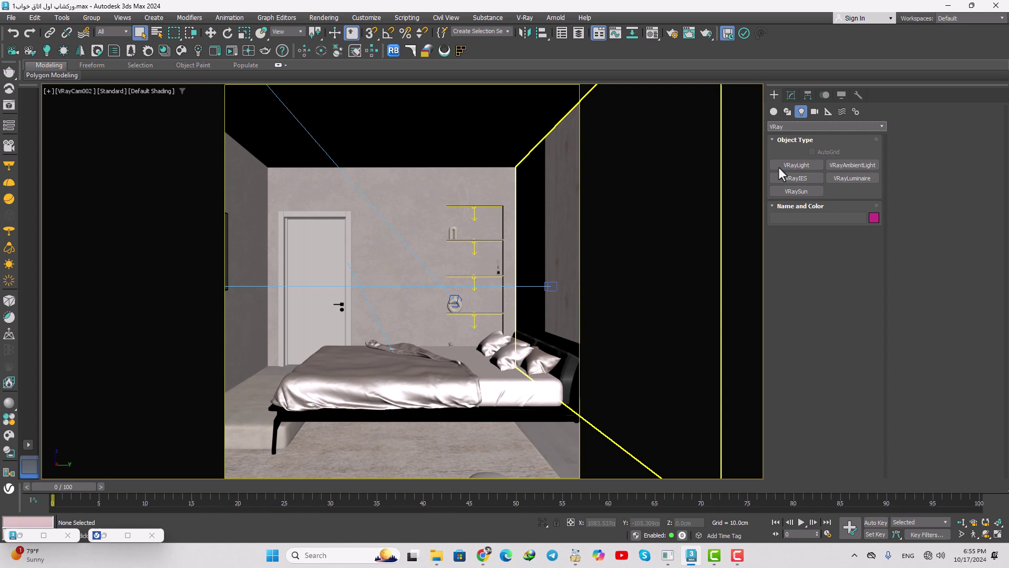
left_click(856, 178)
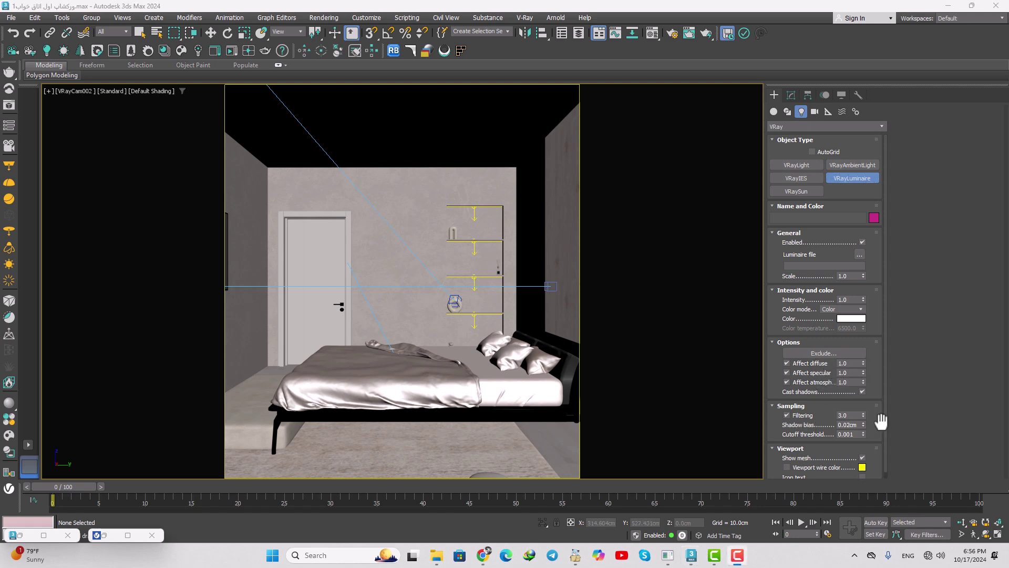
scroll(816, 432, "down", 1)
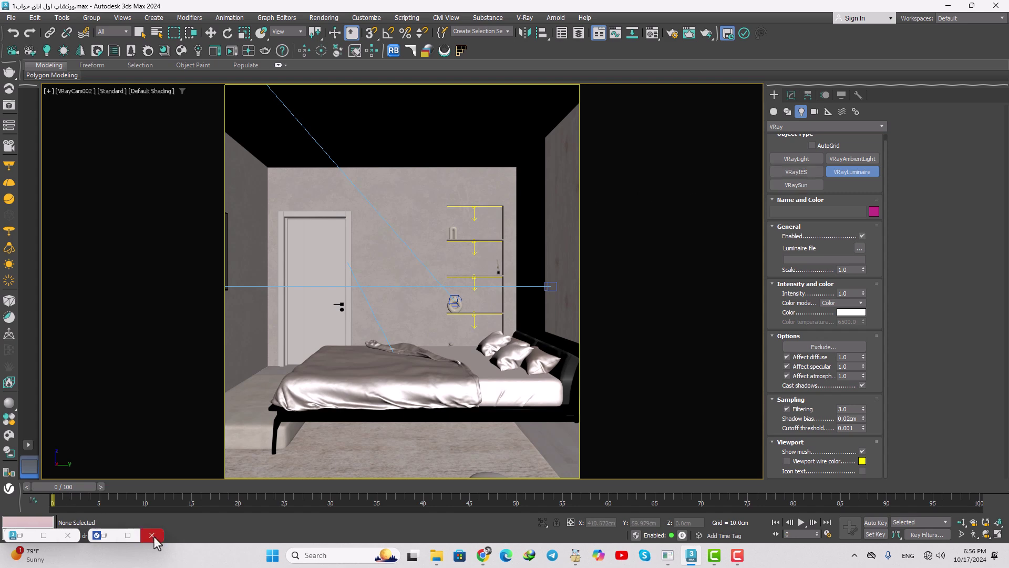
Step: In the Cosmos Browser, search 'lumino' and filter assets by the Luminaire tag
left_click(152, 535)
left_click(10, 436)
left_click(224, 57)
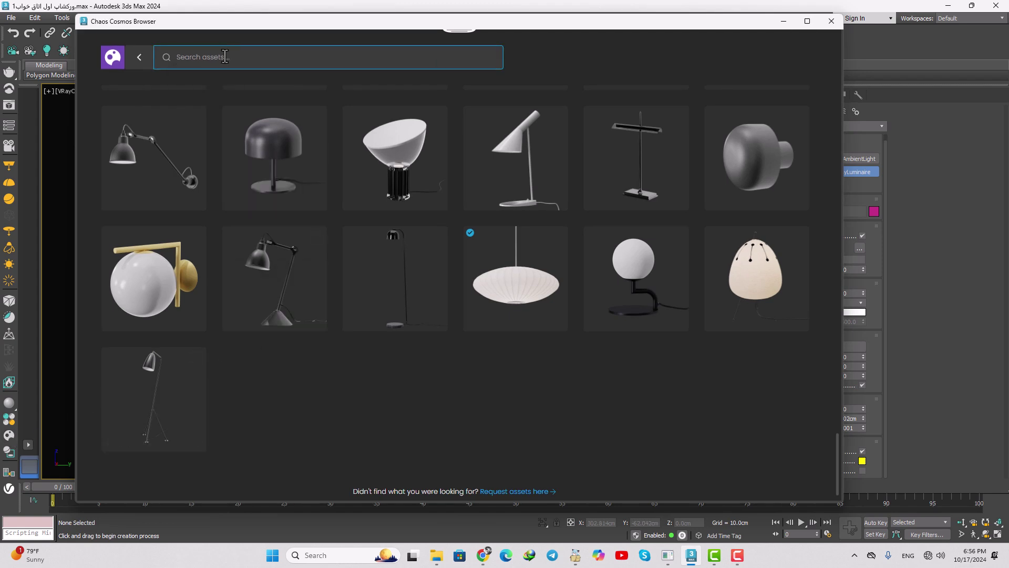
left_click(140, 61)
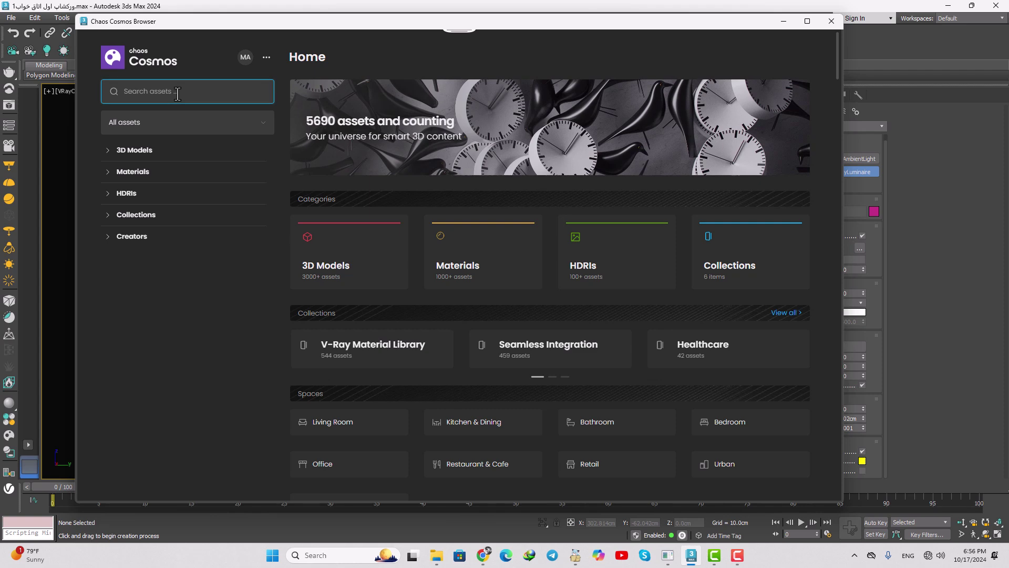
left_click(177, 93)
type("lumino")
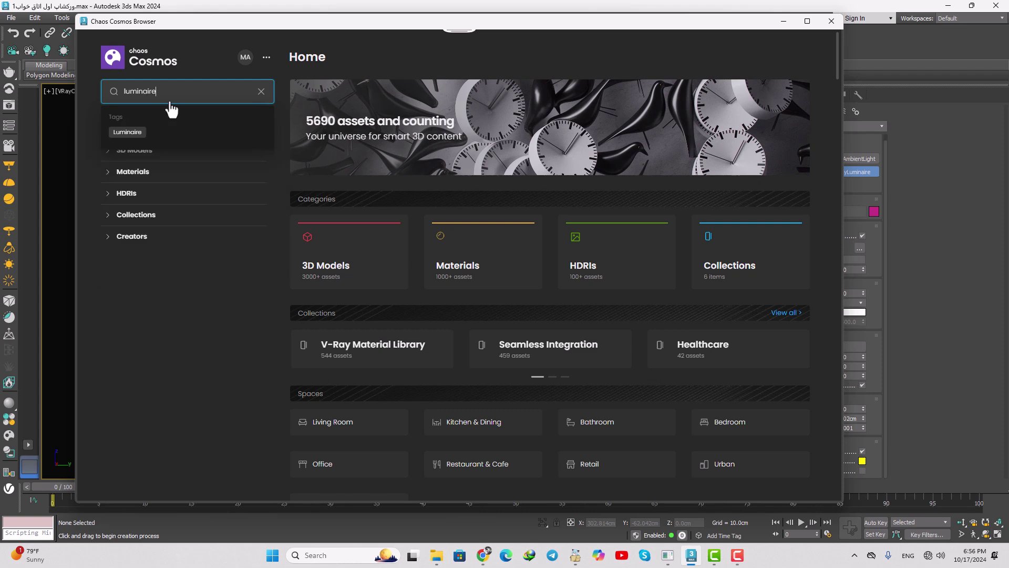
left_click(127, 135)
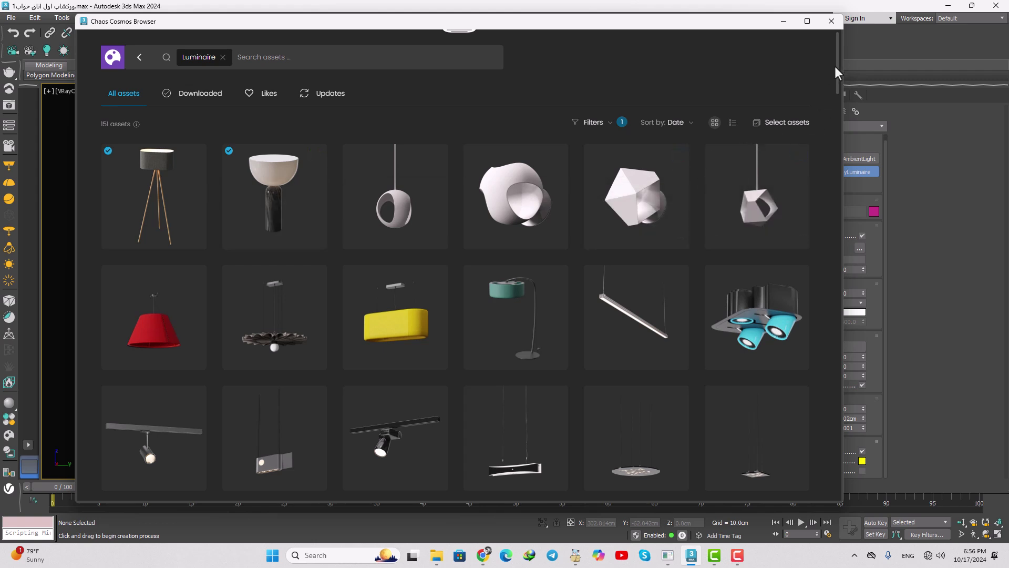
Step: Check the Lamp Floor 013 details and tags, then import it into the scene
left_click_drag(837, 72, 840, 237)
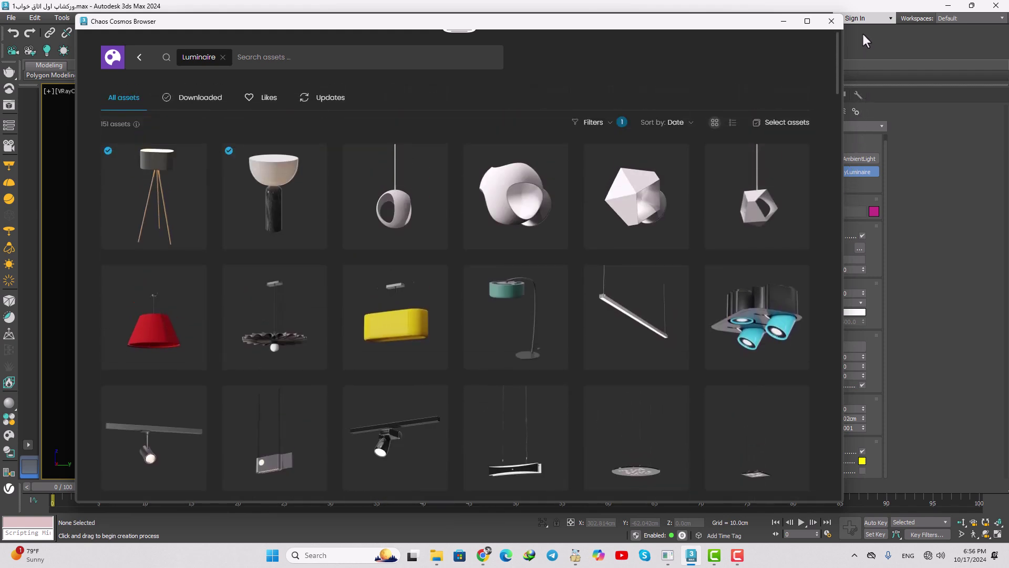
mouse_move(158, 176)
left_click(161, 199)
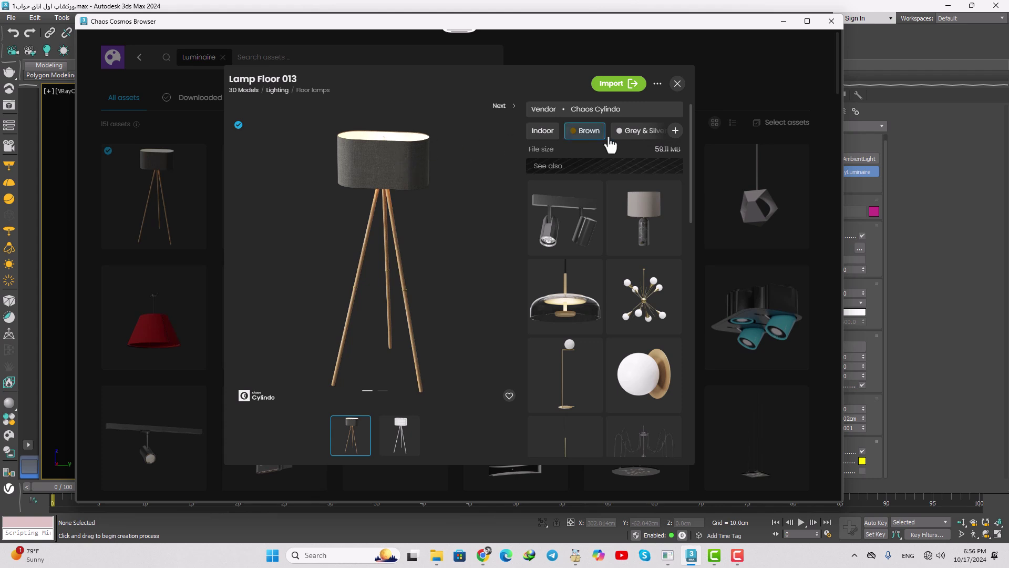
left_click(675, 131)
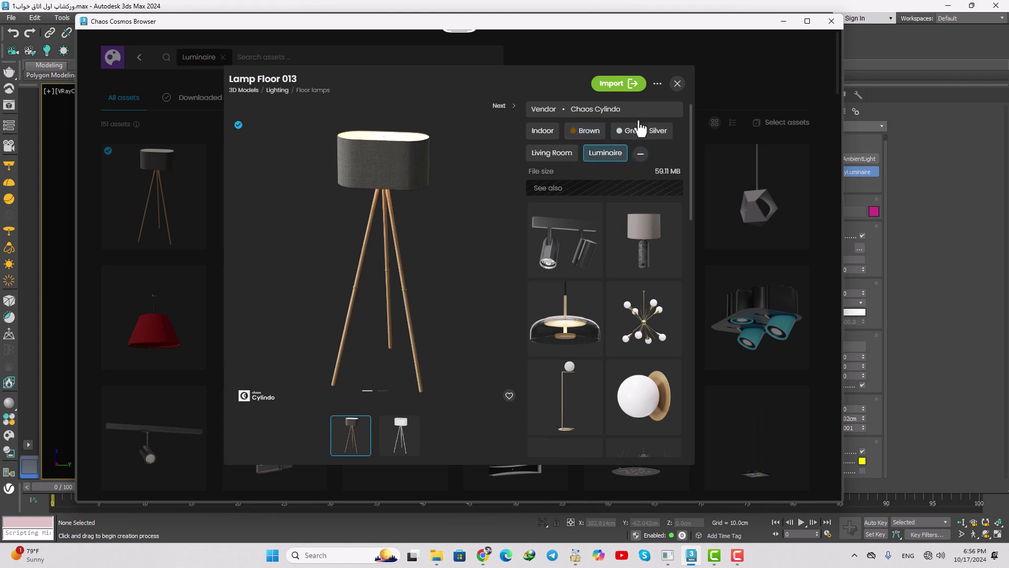
left_click(677, 83)
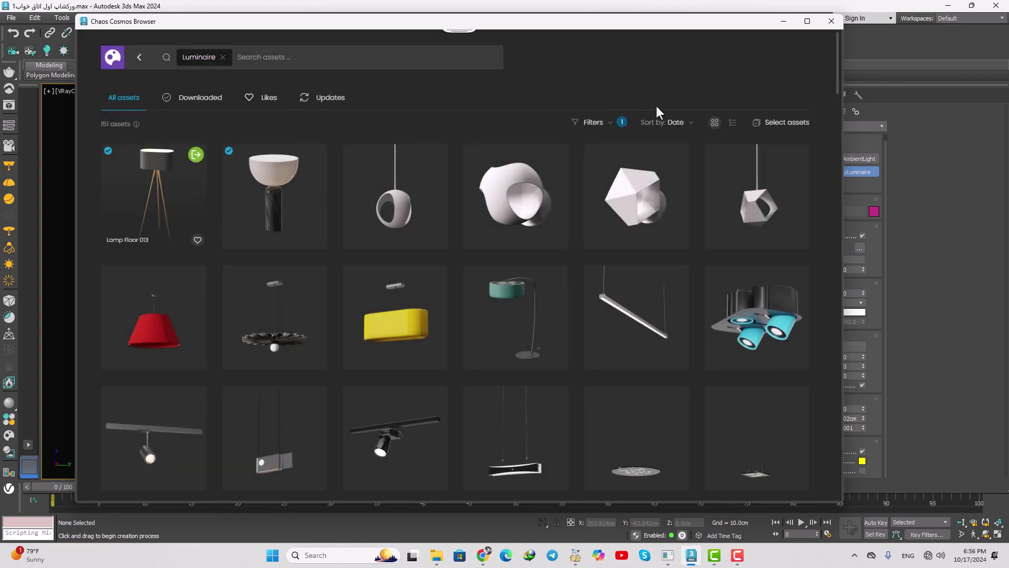
left_click(173, 176)
left_click(619, 84)
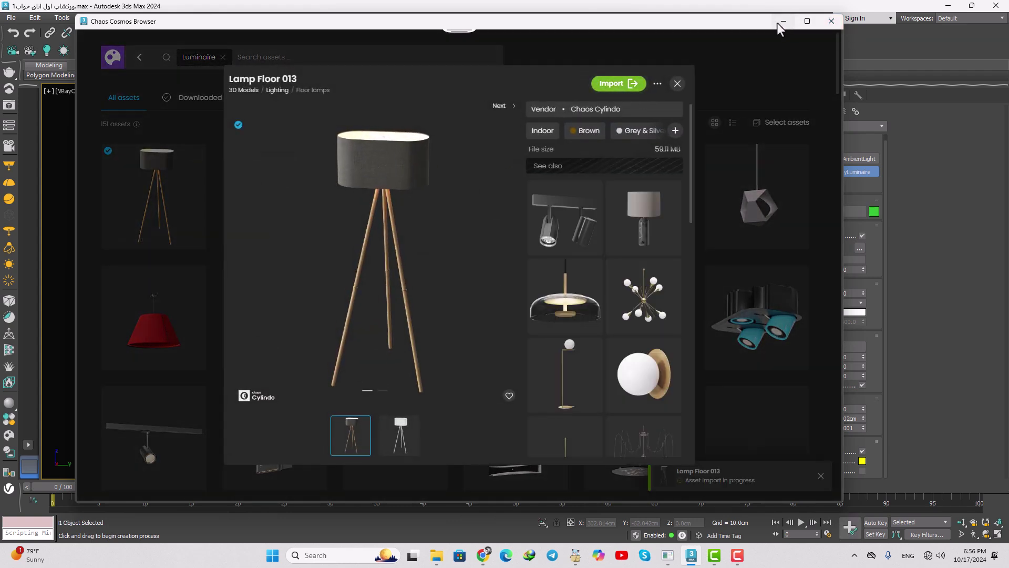
Step: In a wireframe Top view, move the imported floor lamp beside the bed
left_click(832, 21)
key("t")
key("z")
key("w")
scroll(442, 258, "down", 6)
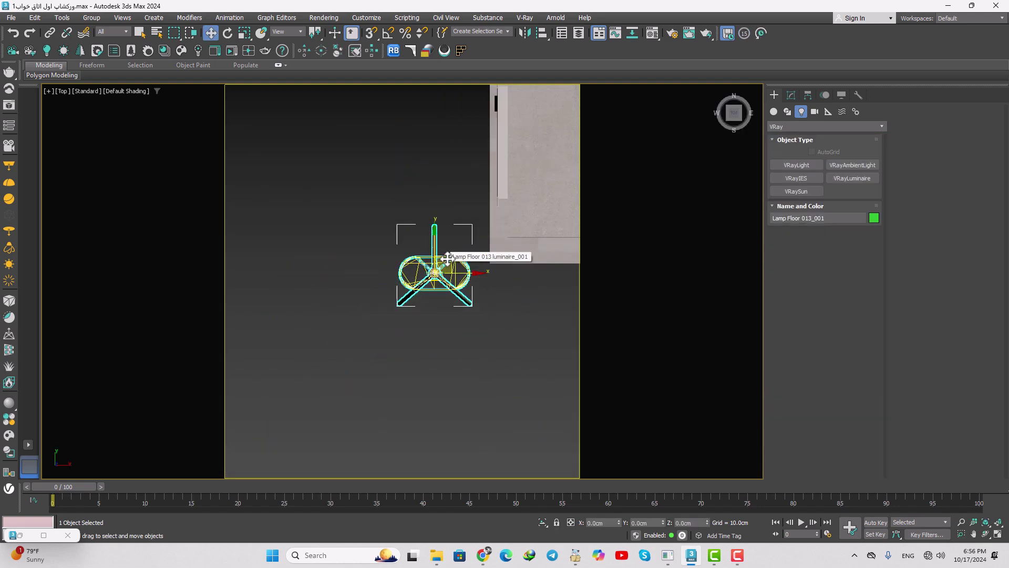
key("F3")
scroll(525, 184, "up", 3)
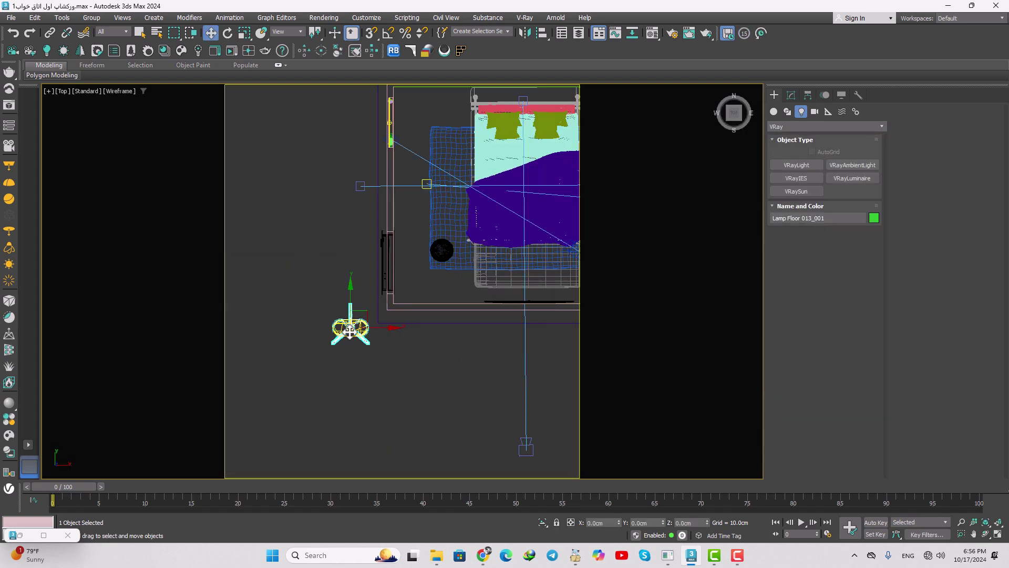
left_click_drag(350, 329, 454, 139)
scroll(426, 201, "up", 2)
Step: Rotate the lamp 90° with Angle Snap, nudge it into place by the bed, and restore Cosmos
key("e")
key("a")
key("w")
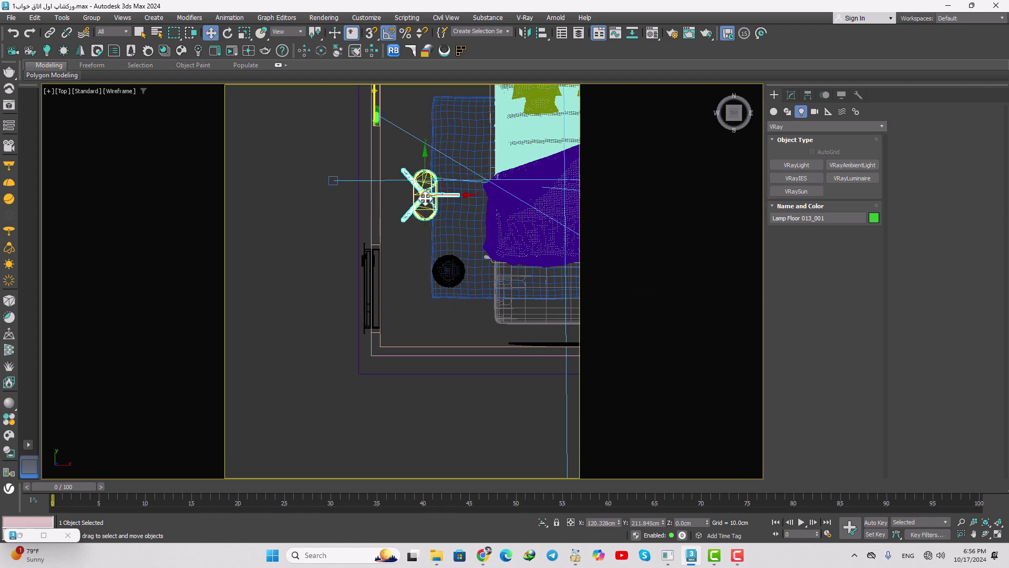
left_click_drag(420, 200, 407, 209)
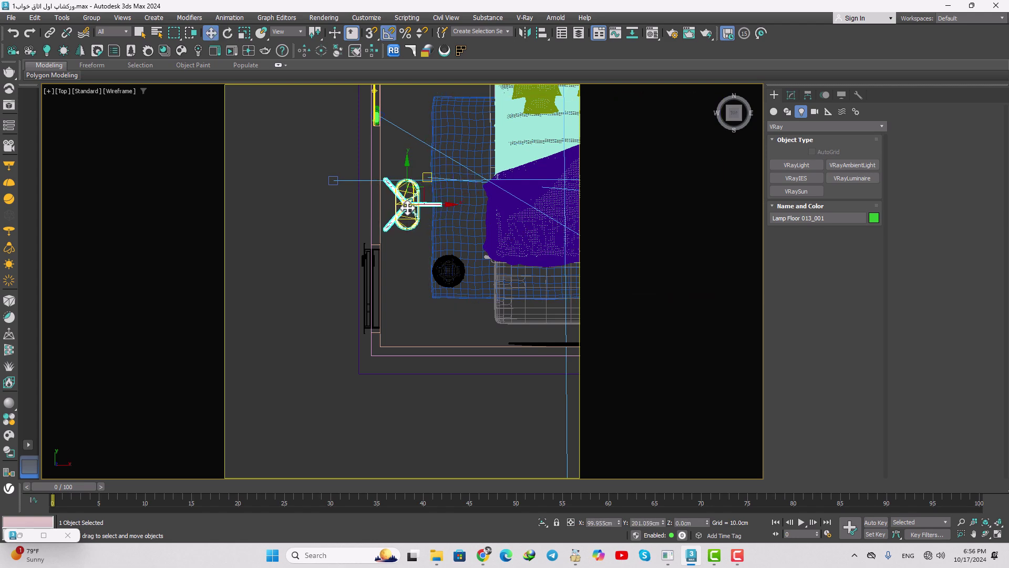
scroll(234, 383, "down", 5)
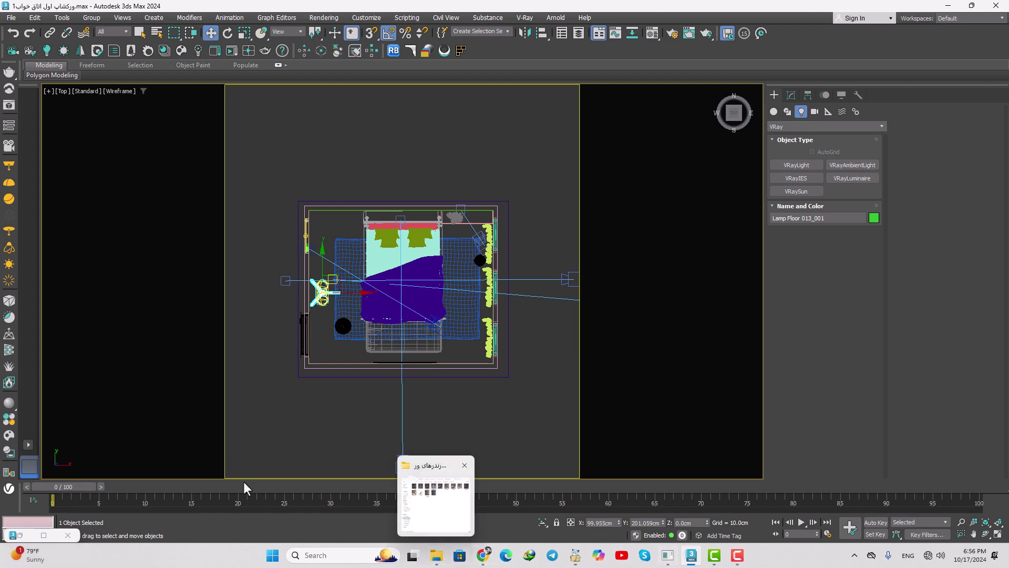
left_click(20, 535)
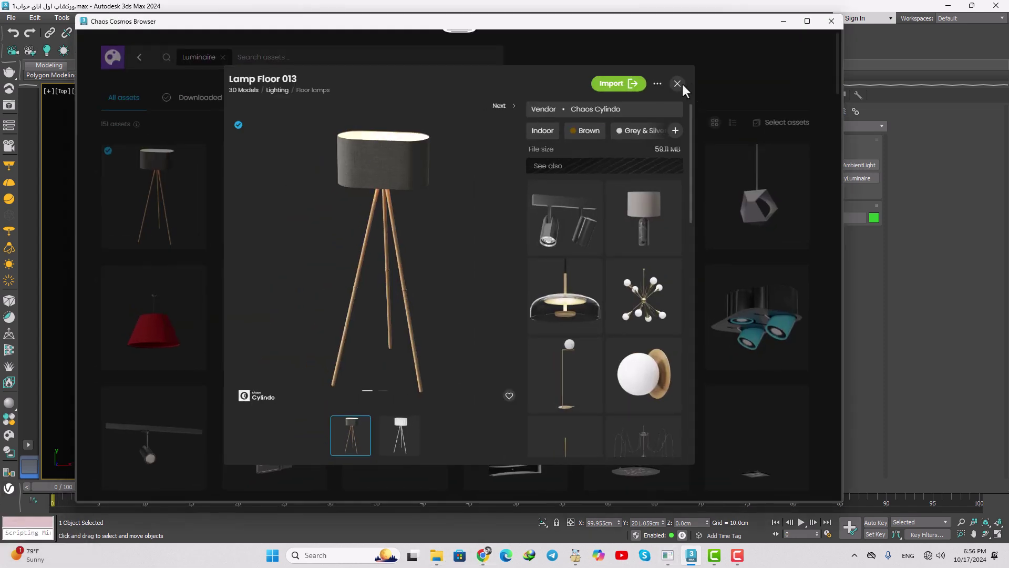
Step: Import Lamp Table 027 and move it to the room's top-right corner in Top view
left_click(677, 84)
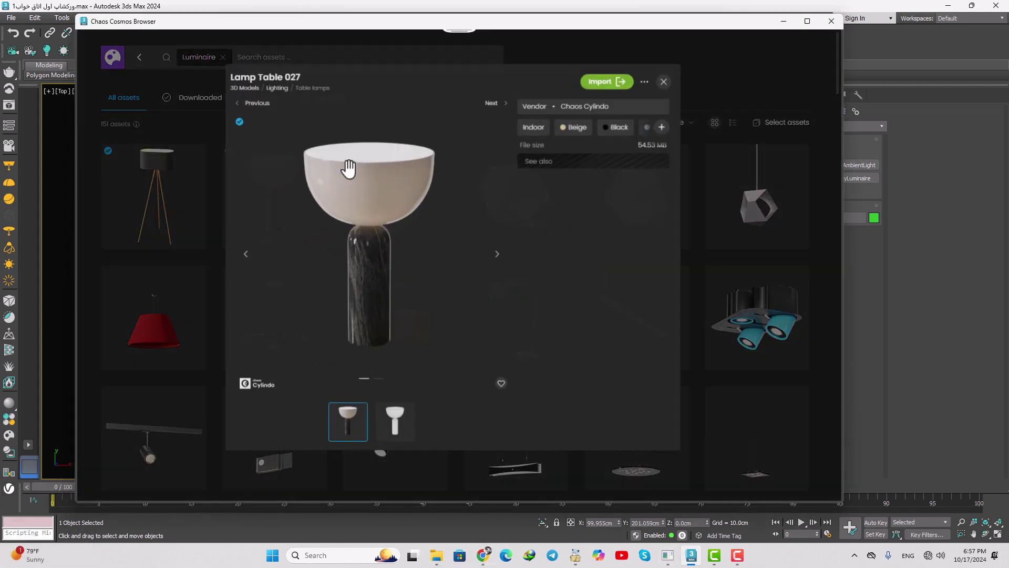
left_click(613, 82)
left_click(783, 21)
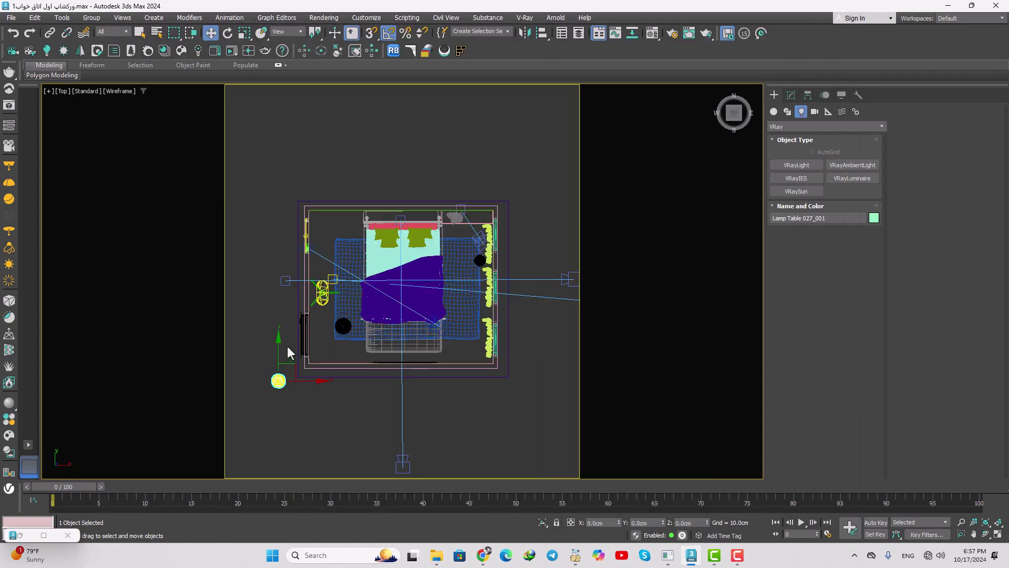
left_click_drag(279, 380, 480, 222)
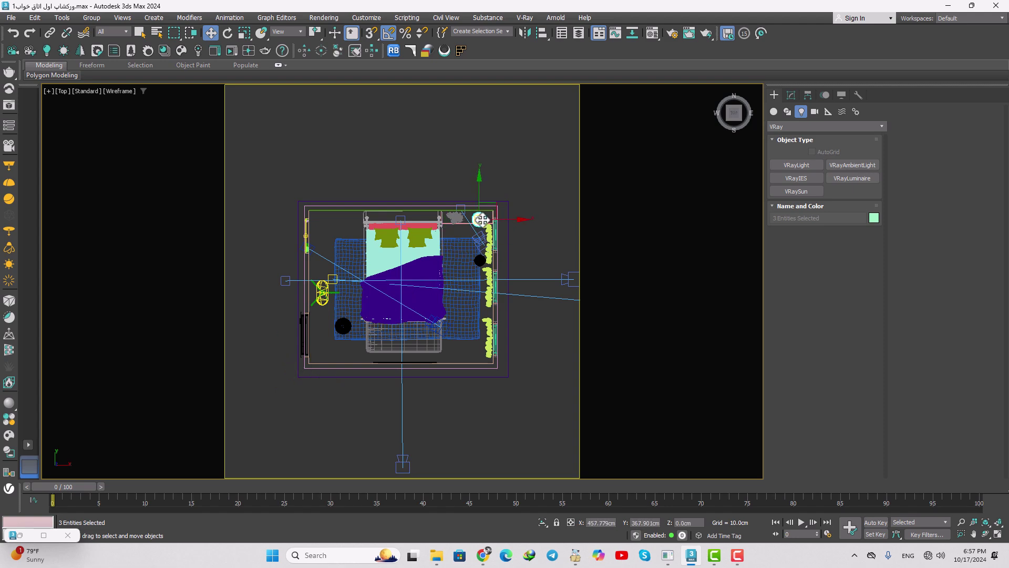
Step: In a shaded Perspective view, raise the table lamp along Z onto the bedside tabletop
middle_click_drag(480, 223, 496, 196, "alt")
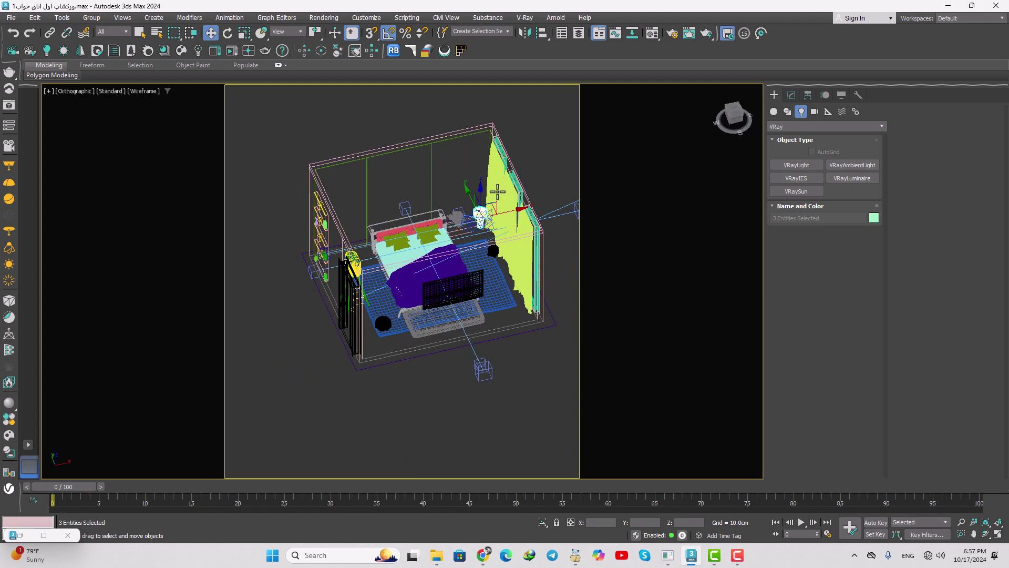
key("p")
key("F3")
key("z")
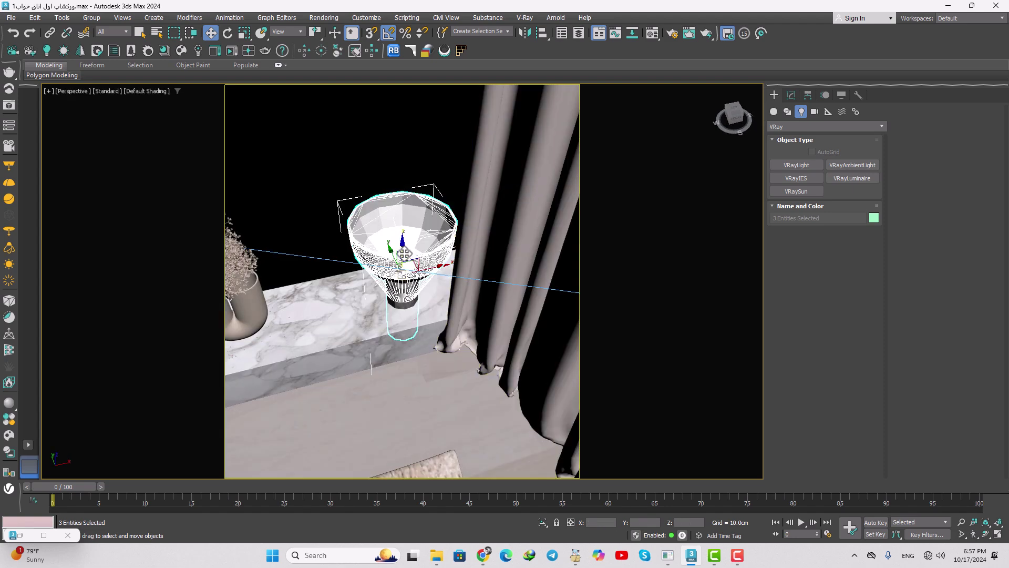
mouse_move(410, 255)
left_mouse_down()
mouse_move(419, 209)
mouse_move(436, 230)
mouse_move(405, 237)
left_mouse_up()
scroll(402, 257, "down", 10)
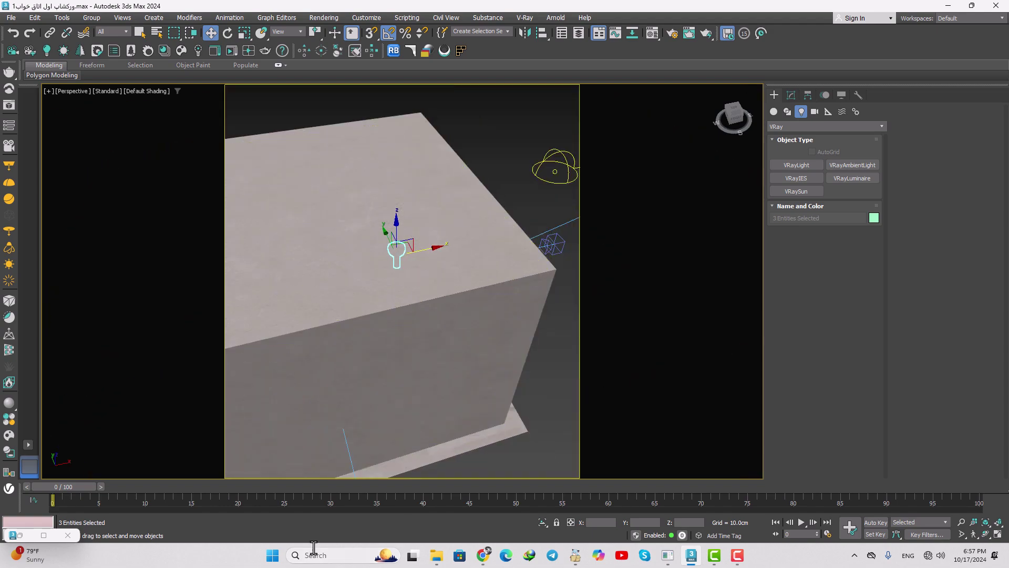
Step: Import the Pendant 001 lamp from the Cosmos Browser
left_click(44, 535)
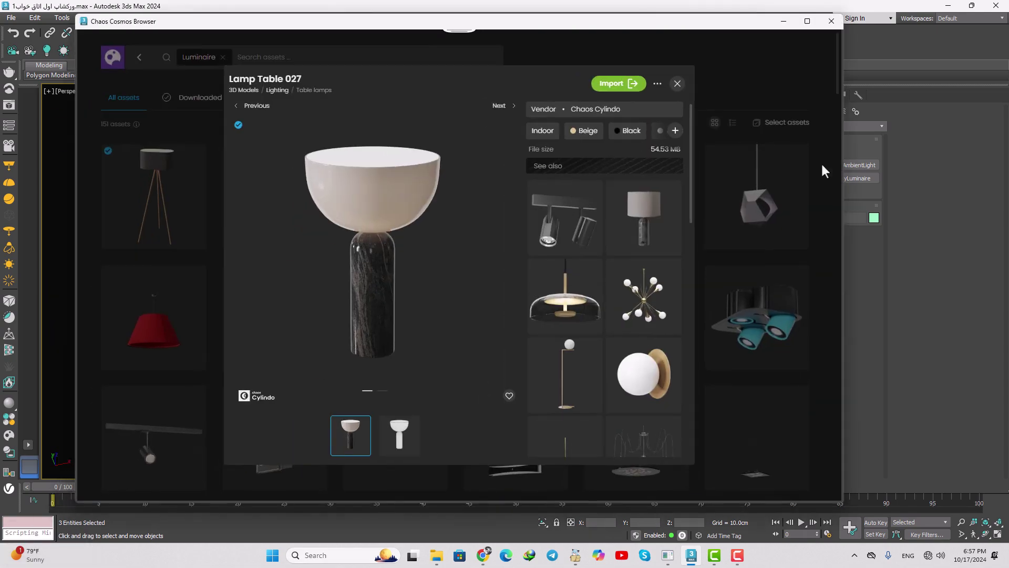
left_click(678, 83)
left_click_drag(837, 61, 829, 473)
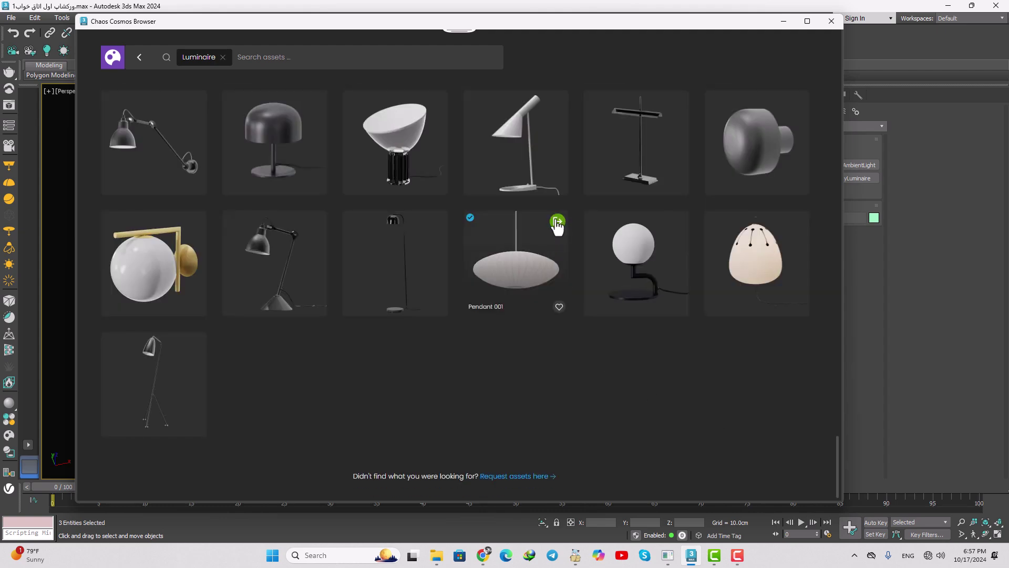
left_click(557, 225)
left_click(784, 21)
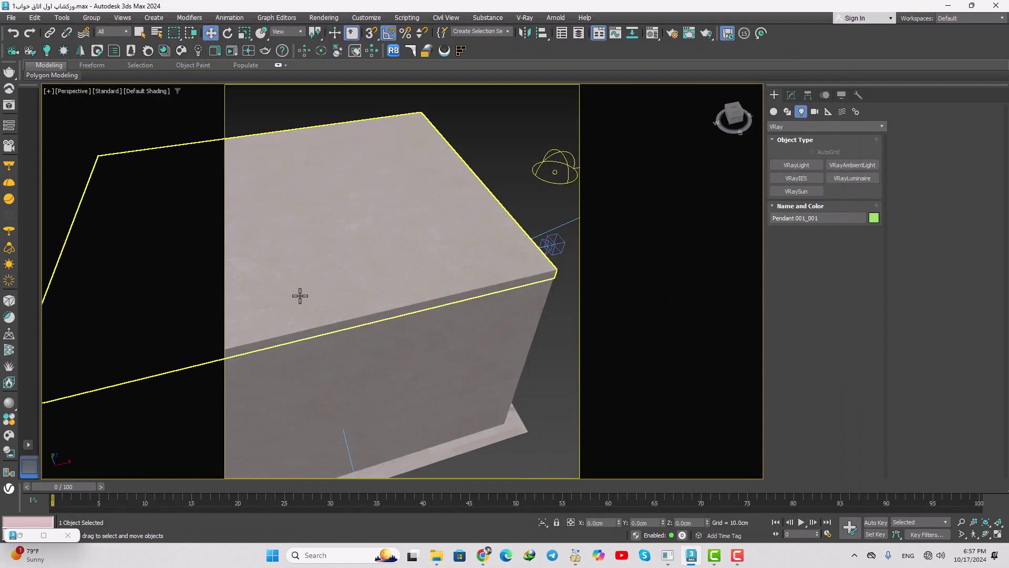
Step: In a wireframe Top view, move the whole pendant assembly over the centre of the bed
key("t")
key("z")
scroll(386, 292, "down", 8)
key("F3")
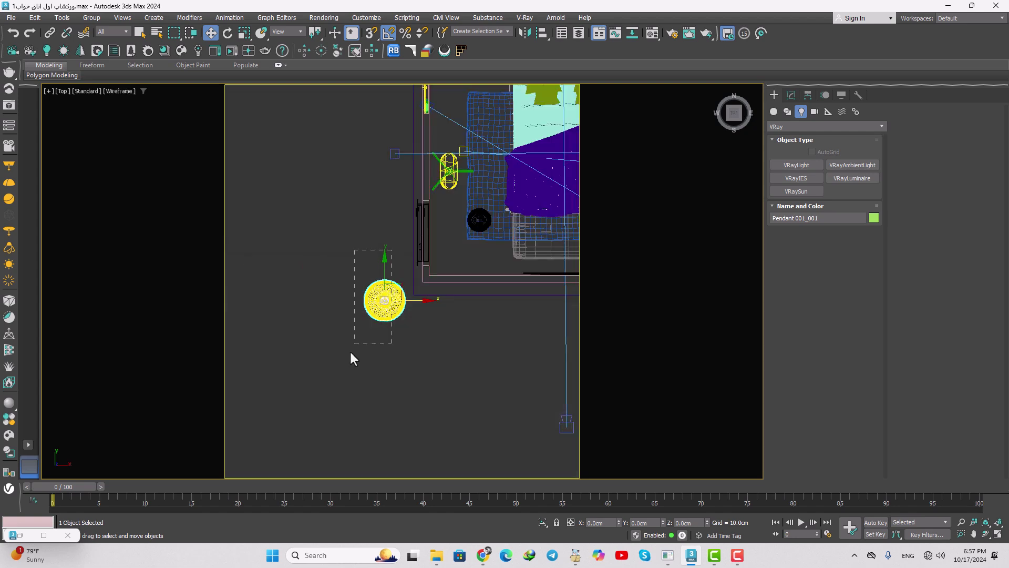
middle_click_drag(341, 375, 242, 471)
double_click(284, 398)
left_click_drag(284, 398, 461, 250)
Step: In Front view, raise the pendant up to the ceiling above the bed
key("f")
key("z")
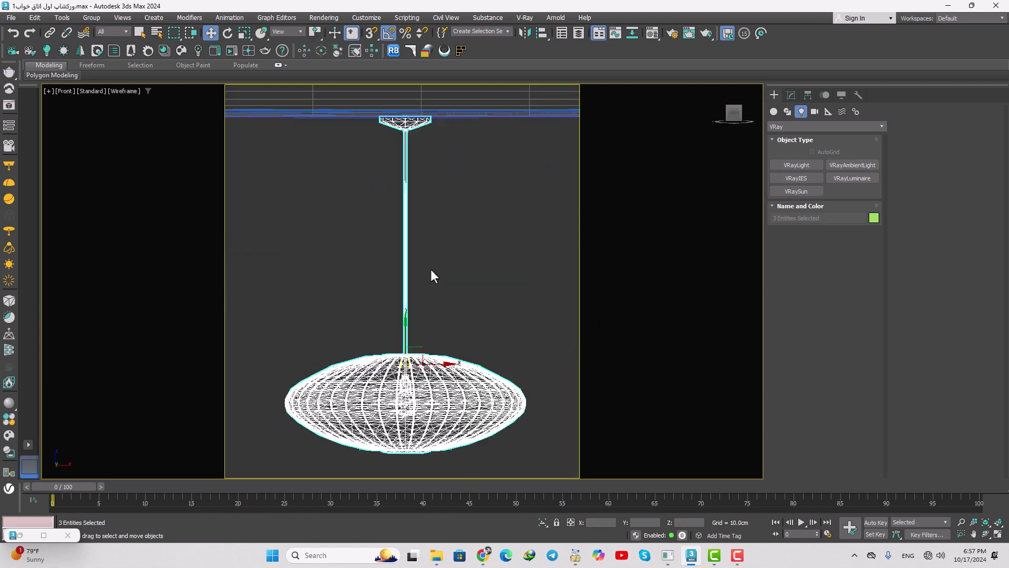
scroll(431, 270, "down", 5)
scroll(440, 259, "down", 4)
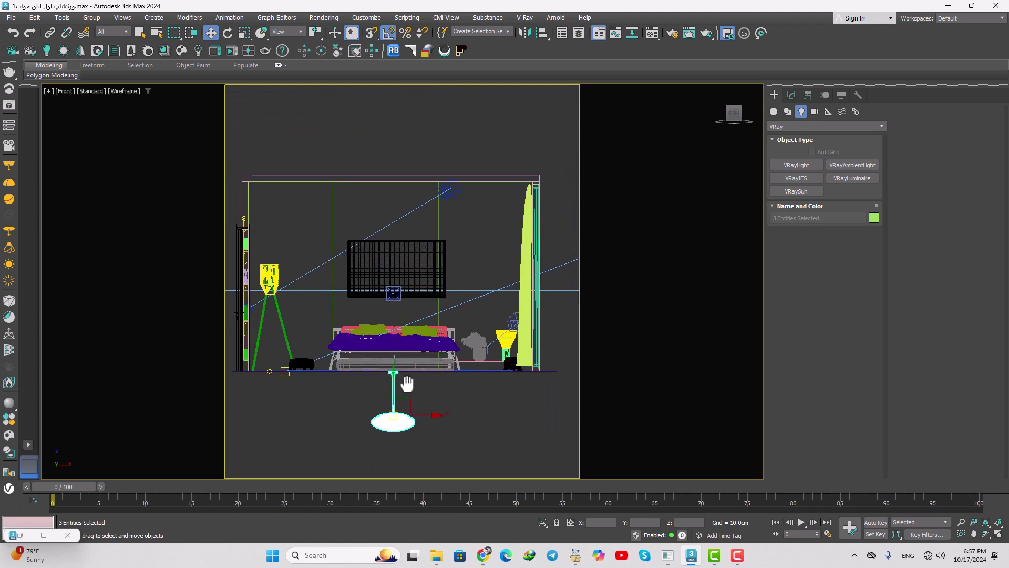
left_click_drag(405, 381, 406, 205)
key("z")
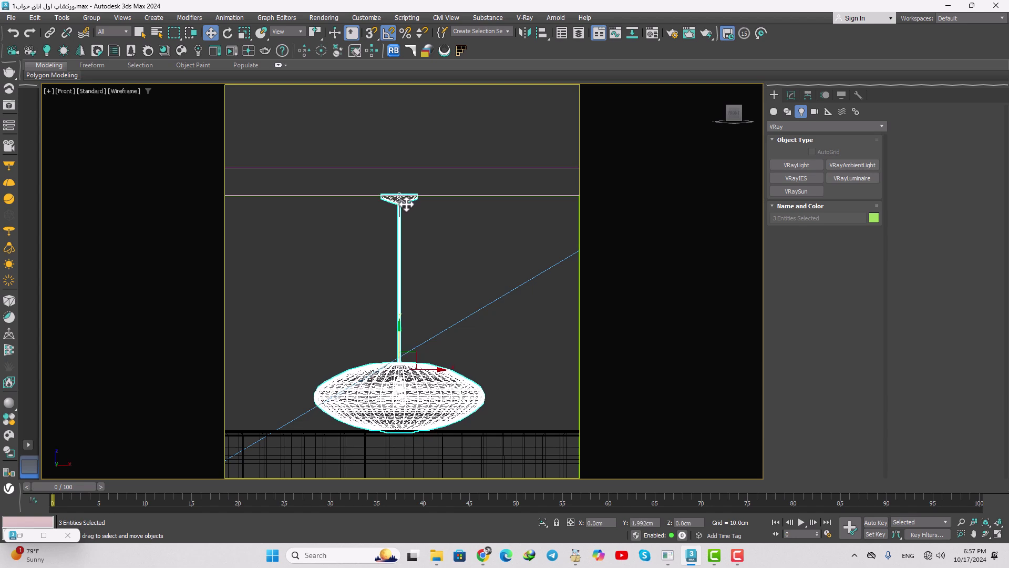
Step: View the bedroom through the VRayCam002 camera
middle_click_drag(406, 210, 423, 266, "alt")
key("c")
left_click(483, 208)
double_click(483, 208)
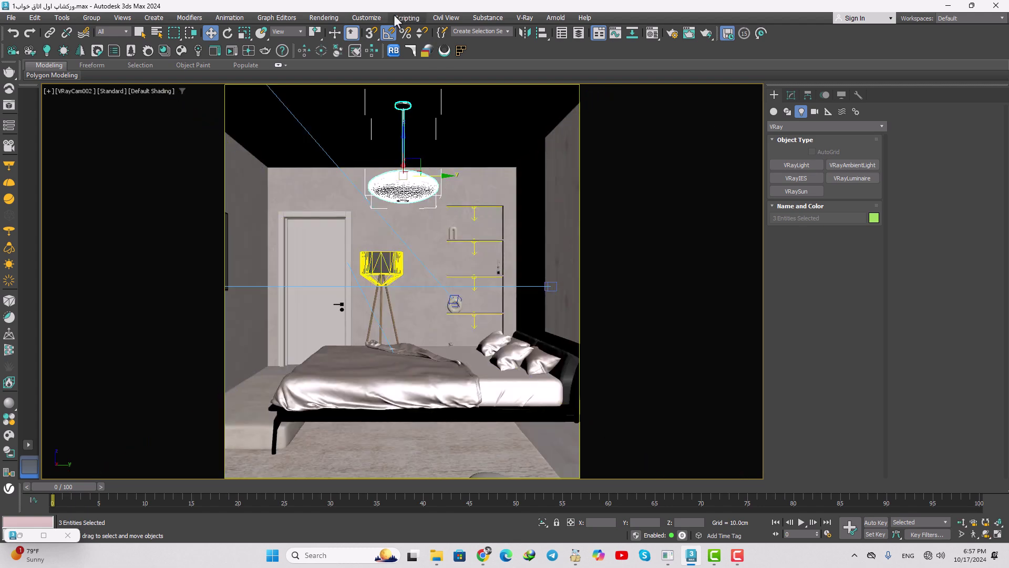
Step: In Render Setup, review the VRayLightMix and VRayDenoiser render elements
left_click(324, 17)
left_click(361, 72)
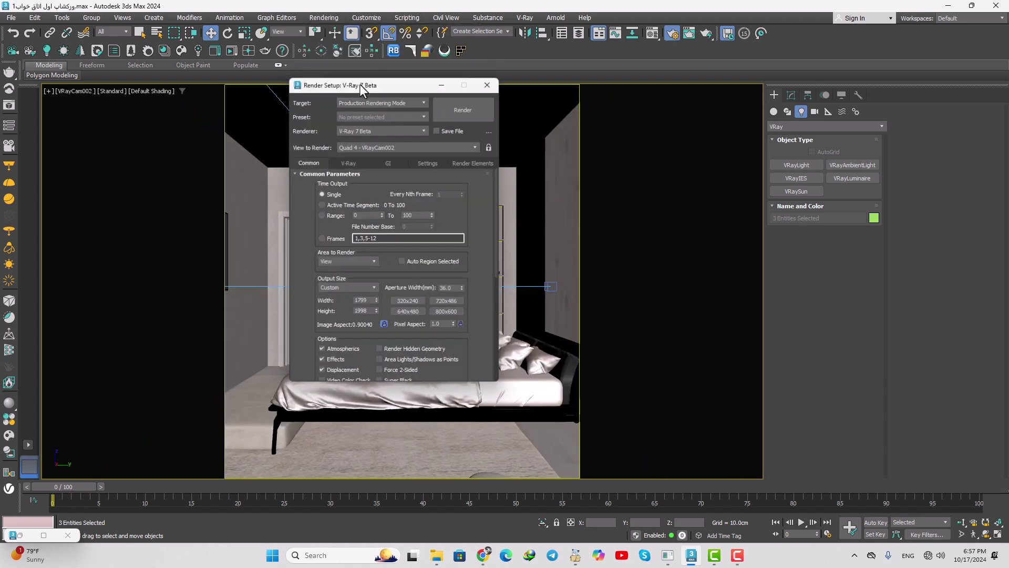
left_click(479, 164)
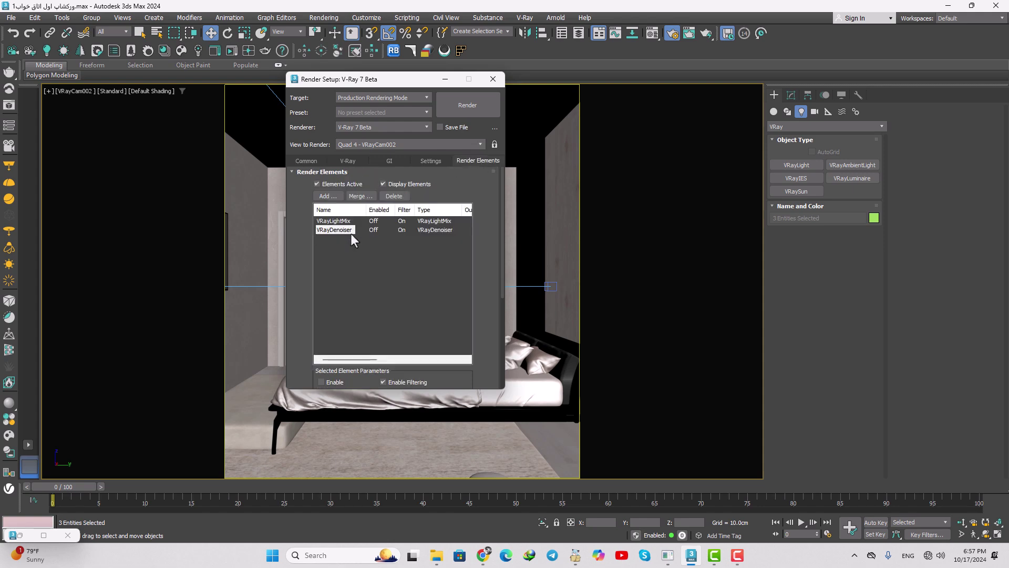
left_click(333, 221)
left_click(335, 230)
left_click_drag(435, 362, 448, 227)
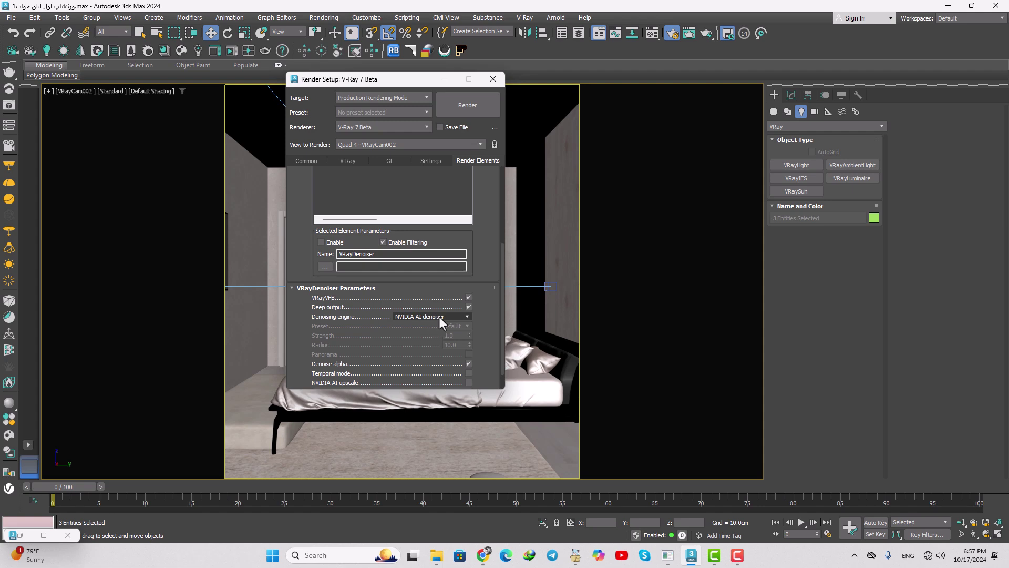
scroll(349, 322, "up", 5)
Step: Check the Brute force/Light cache GI and progressive image sampler settings, then return to Common
left_click(389, 161)
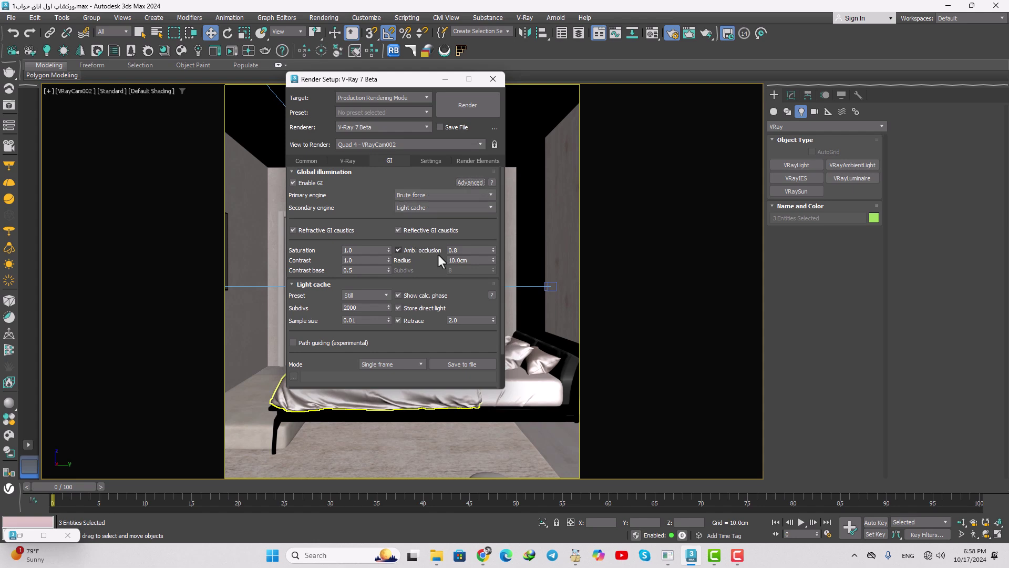
left_click(348, 161)
left_click_drag(311, 327, 350, 203)
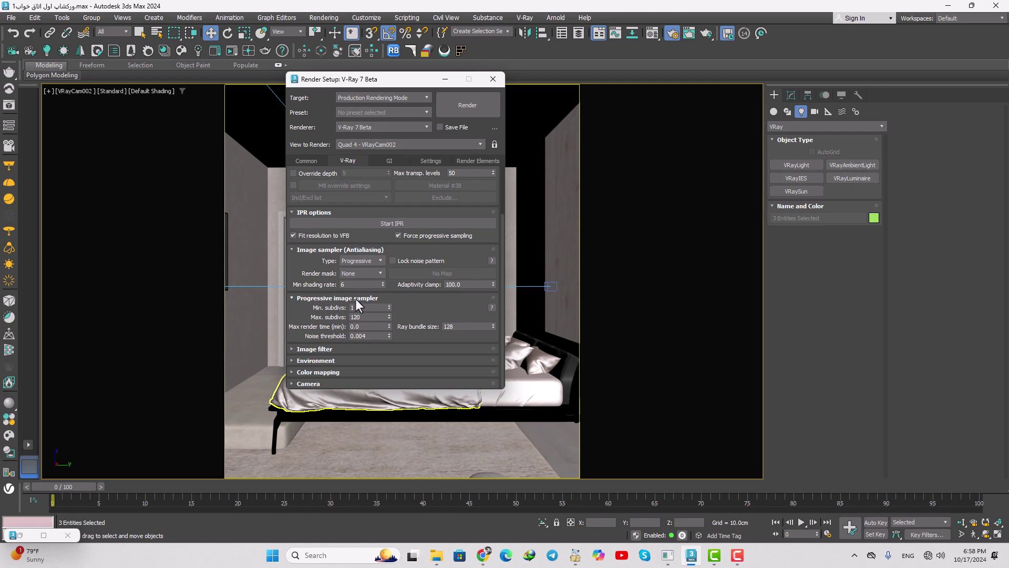
left_click(315, 162)
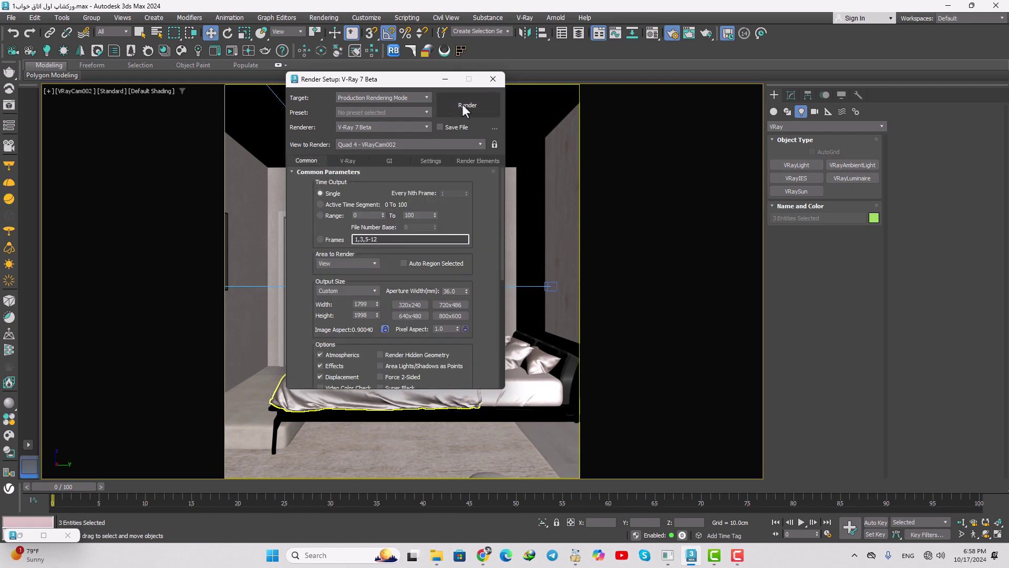
Step: Load the bedroom render in the VFB, start IPR, and show LightMix with each lamp at 1.000
left_click(493, 78)
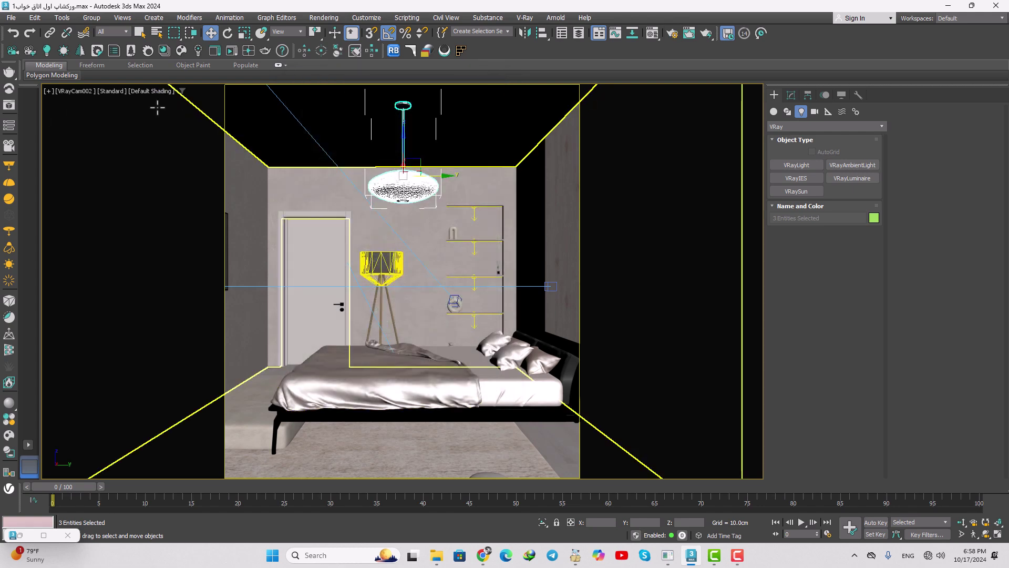
left_click(9, 107)
double_click(97, 118)
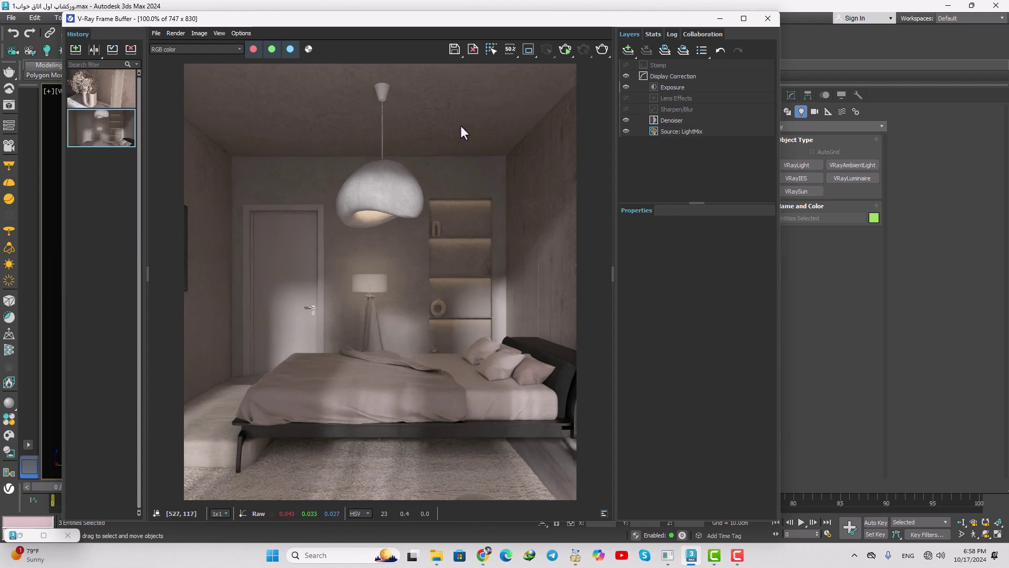
left_click(565, 49)
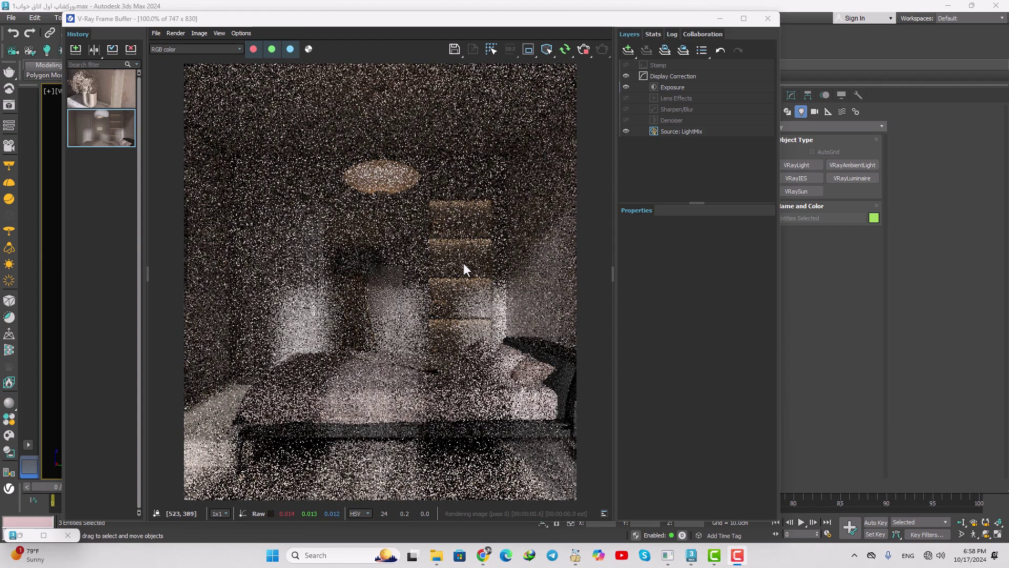
left_click(696, 131)
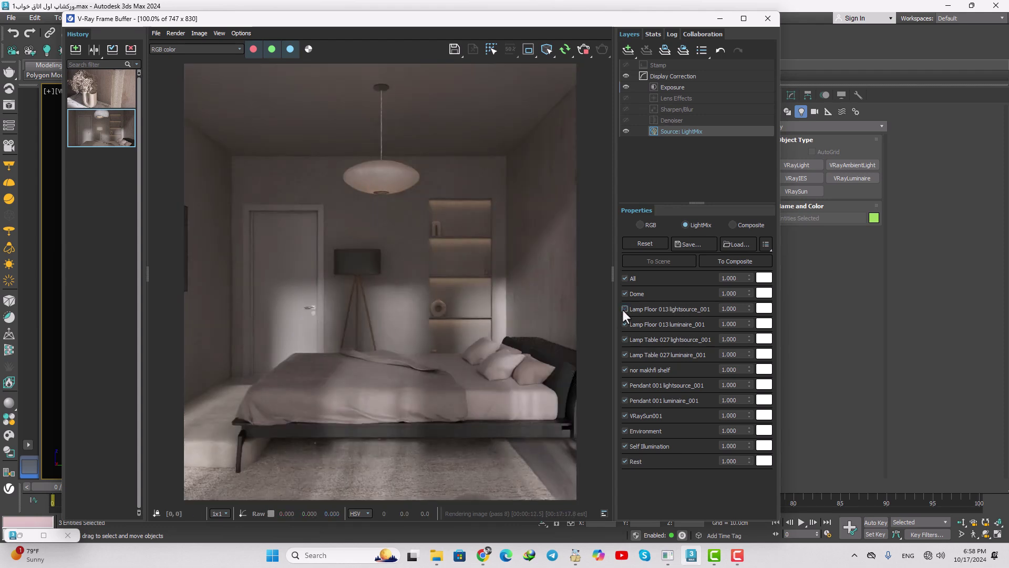
Step: Set both Lamp Floor 013 LightMix entries, light source and luminaire, to 30
left_click(735, 309)
type("30")
key("Return")
left_click(745, 323)
type("30")
key("Return")
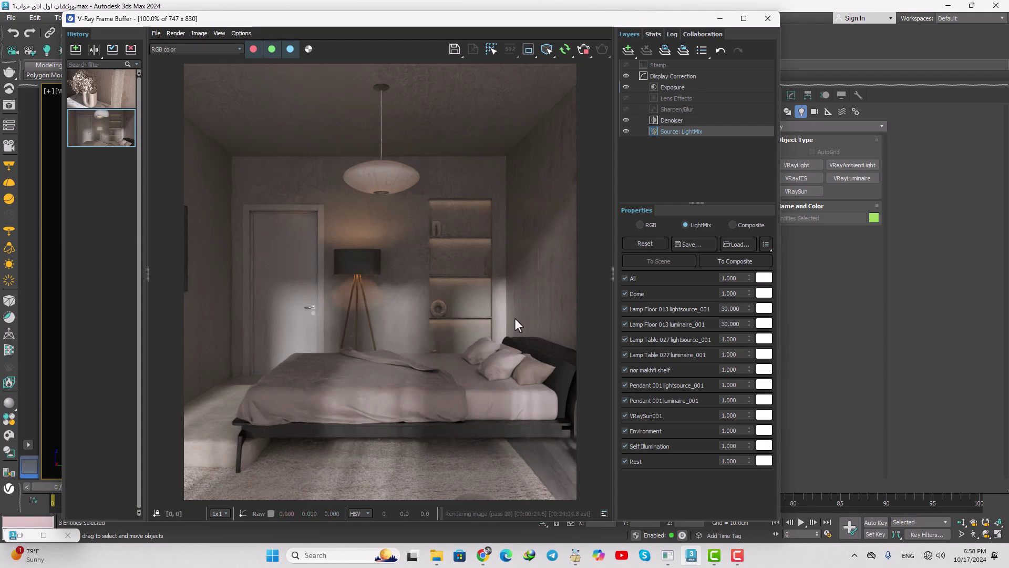
Step: Set both Pendant 001 LightMix entries to 10
left_click(744, 387)
type("10")
key("Return")
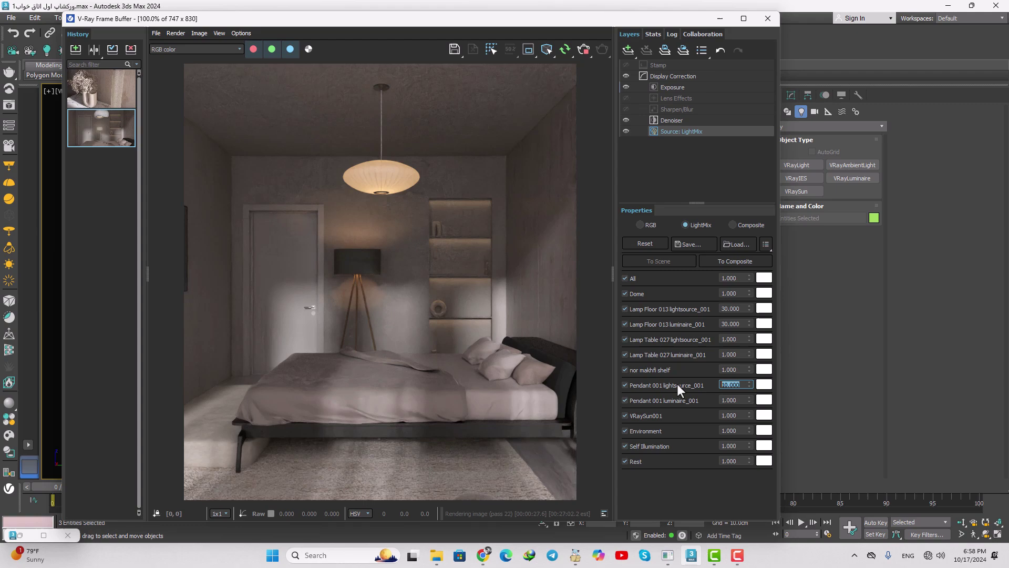
left_click(723, 400)
type("10")
key("Return")
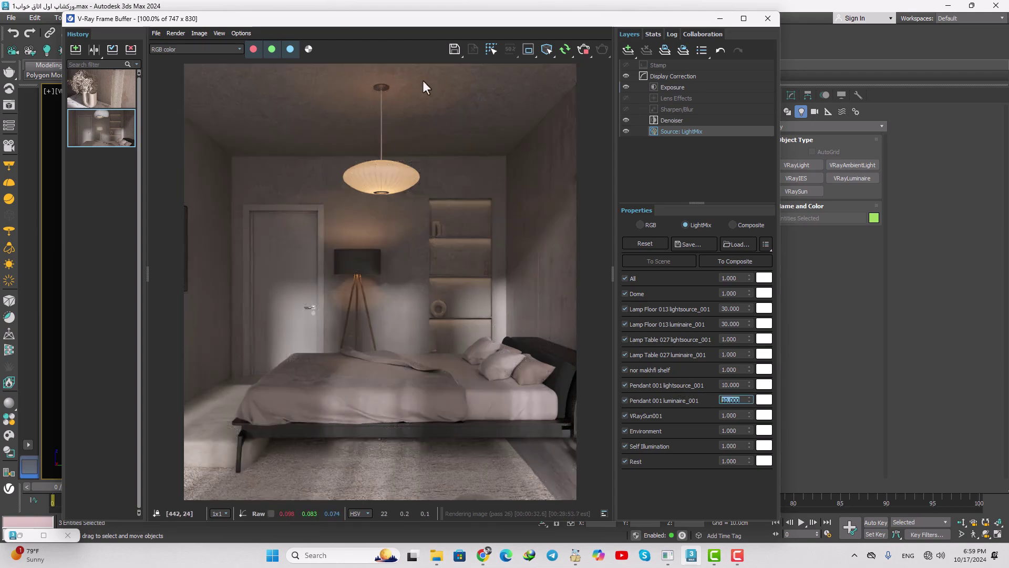
Step: Set both Lamp Table 027 LightMix entries to 7
double_click(739, 339)
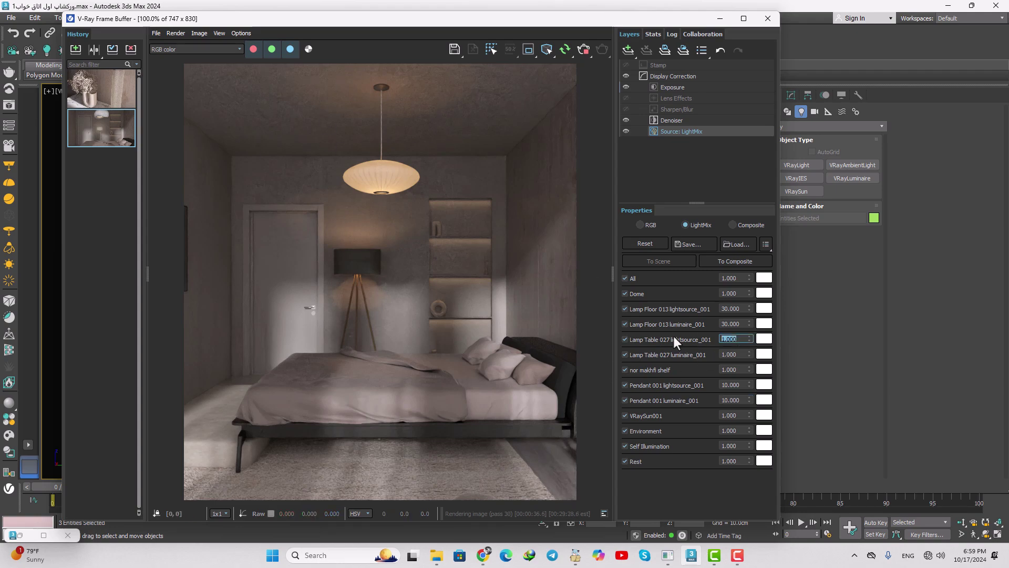
type("7")
key("Return")
double_click(737, 354)
type("7")
key("Return")
left_click(249, 34)
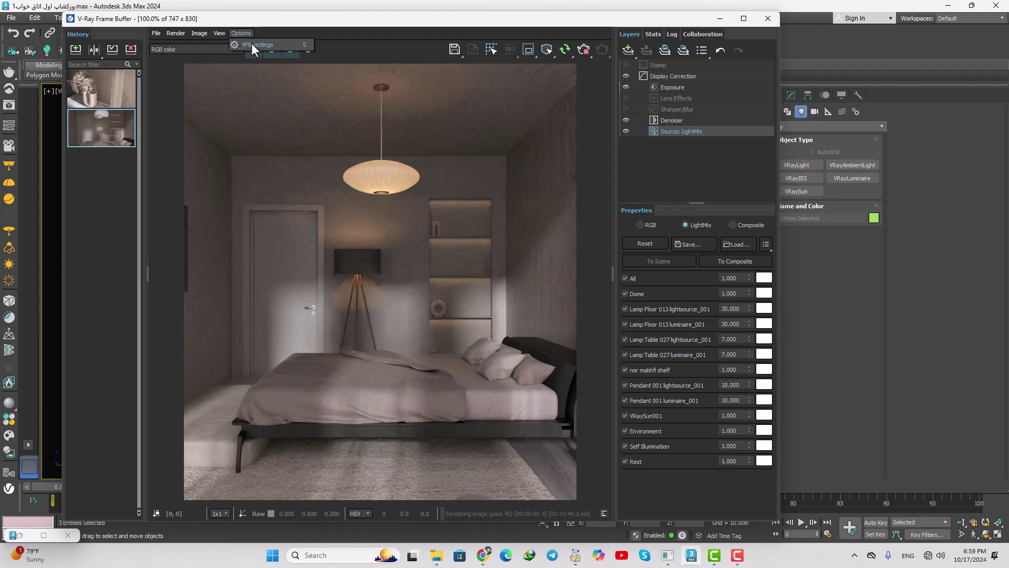
left_click(250, 45)
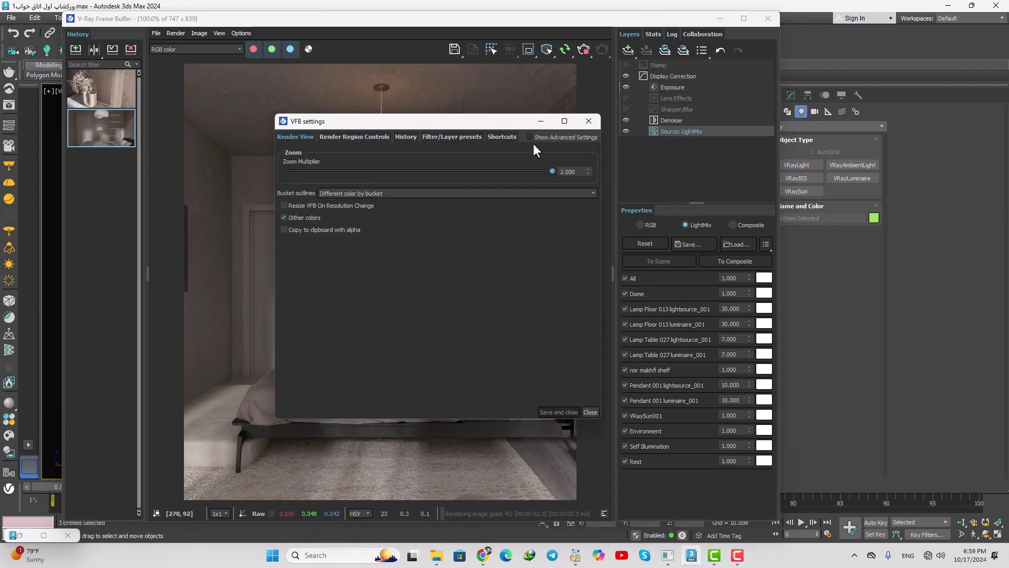
left_click(407, 137)
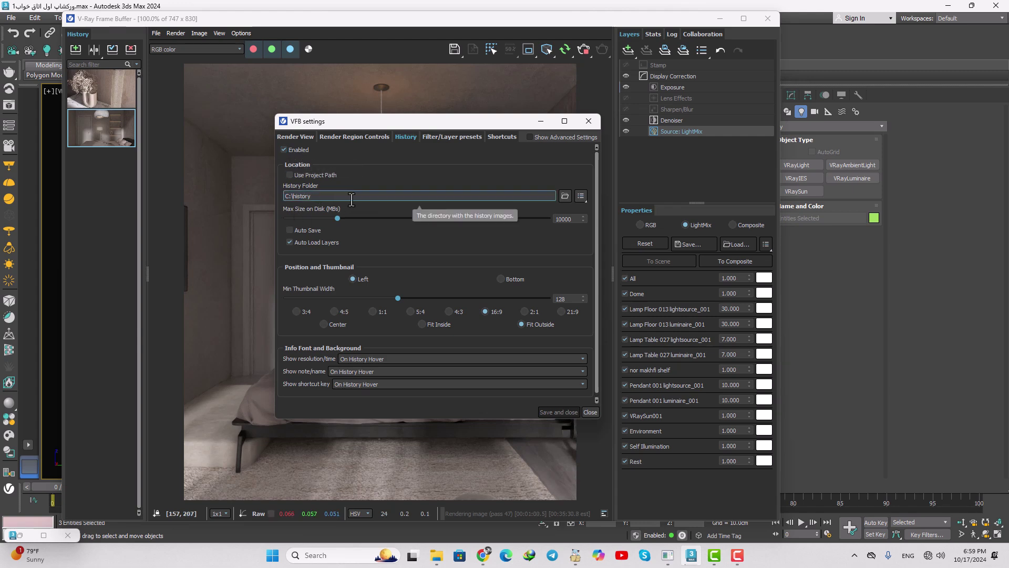
left_click(565, 195)
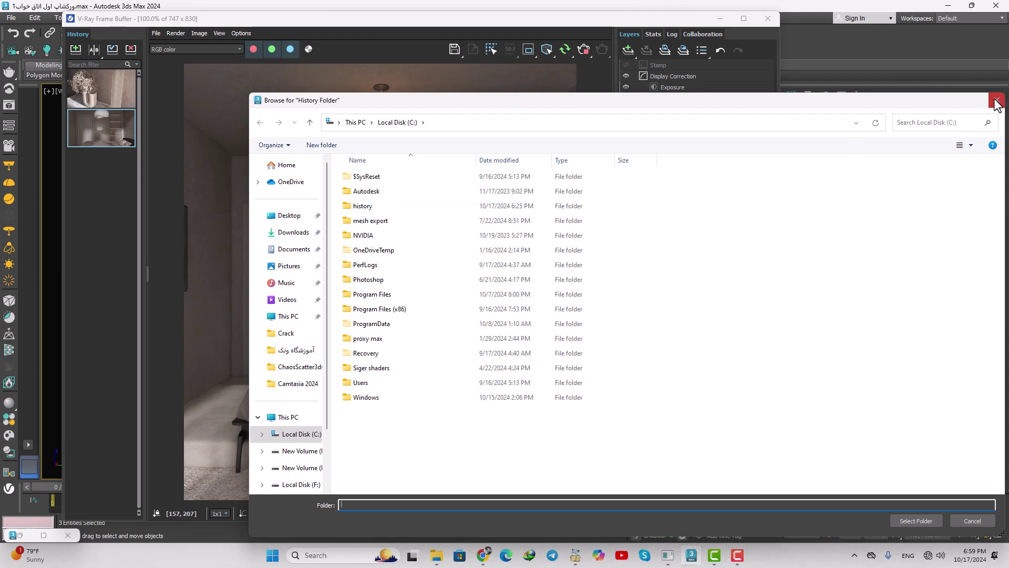
key("Escape")
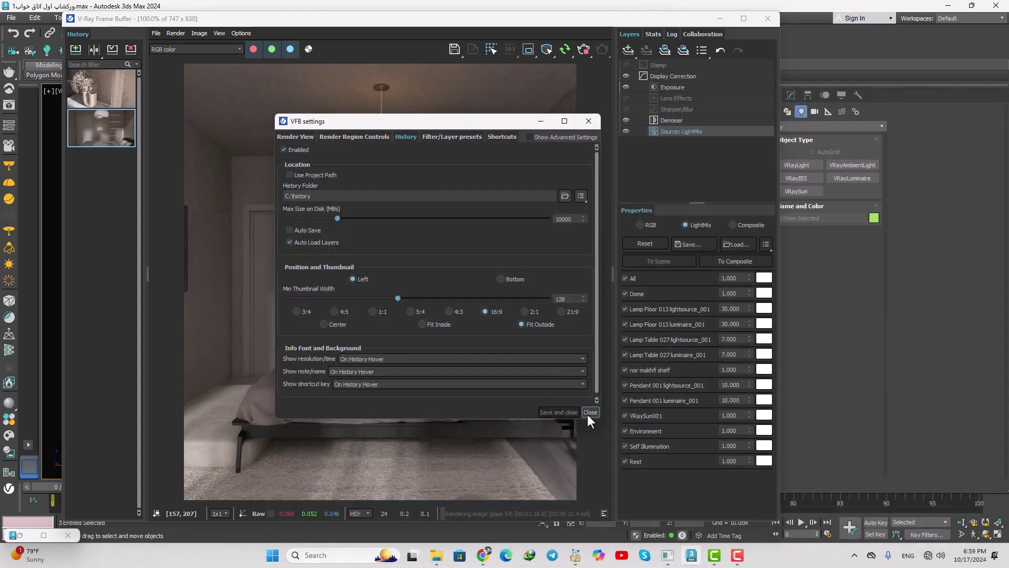
left_click(589, 121)
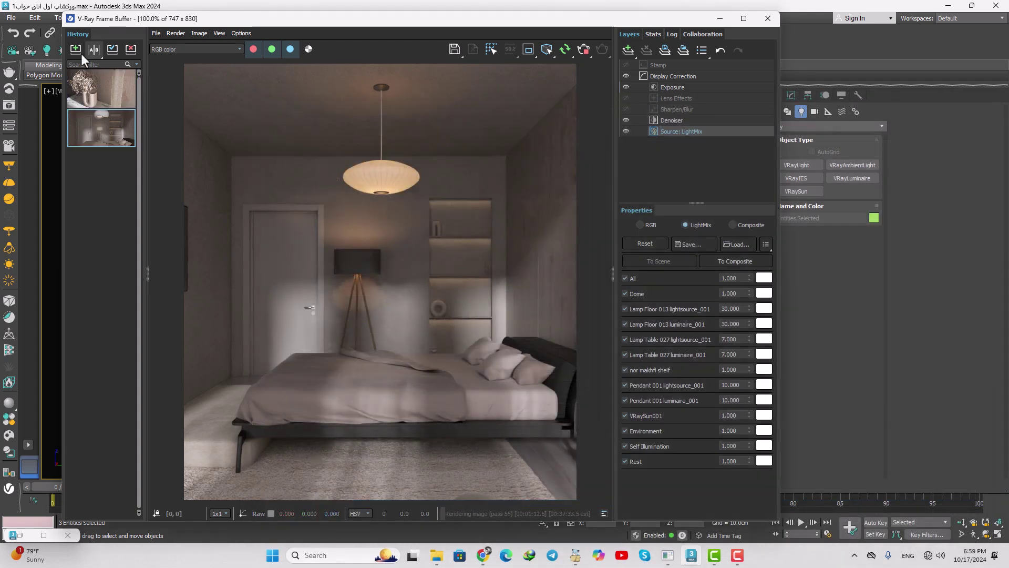
Step: Save the render to history and compare it A/B against history item 3, shifting the split left
left_click(75, 48)
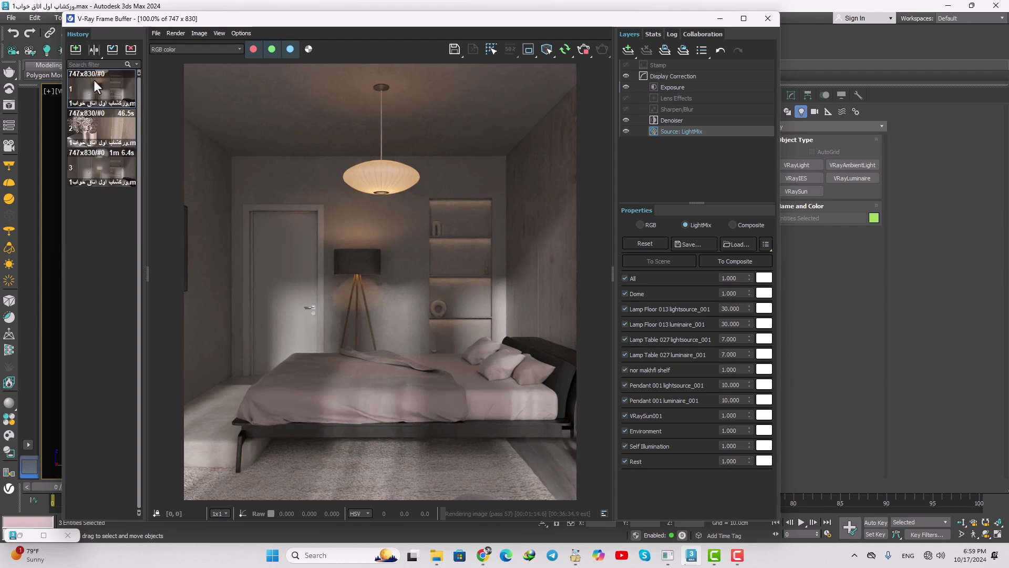
left_click(95, 50)
left_click(119, 176)
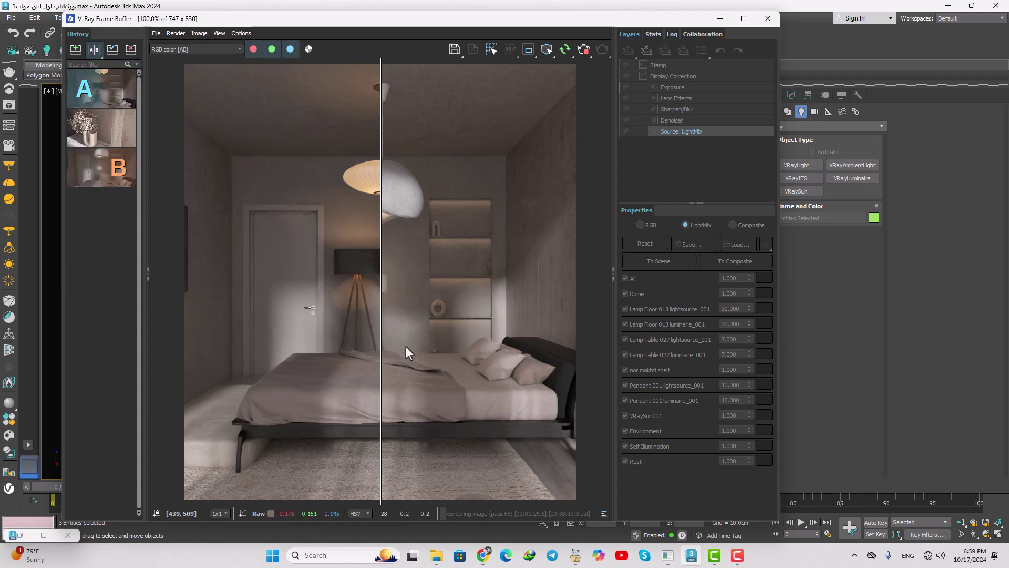
left_click_drag(383, 339, 156, 326)
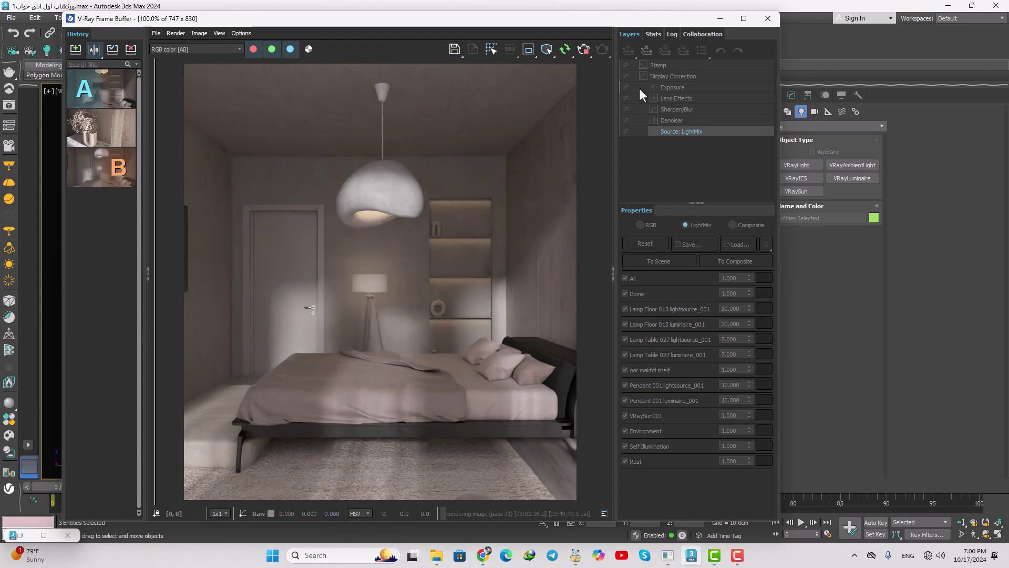
Step: Stop the interactive render and move the floor lamp sideways along Y in the scene
left_click(584, 49)
left_click(721, 19)
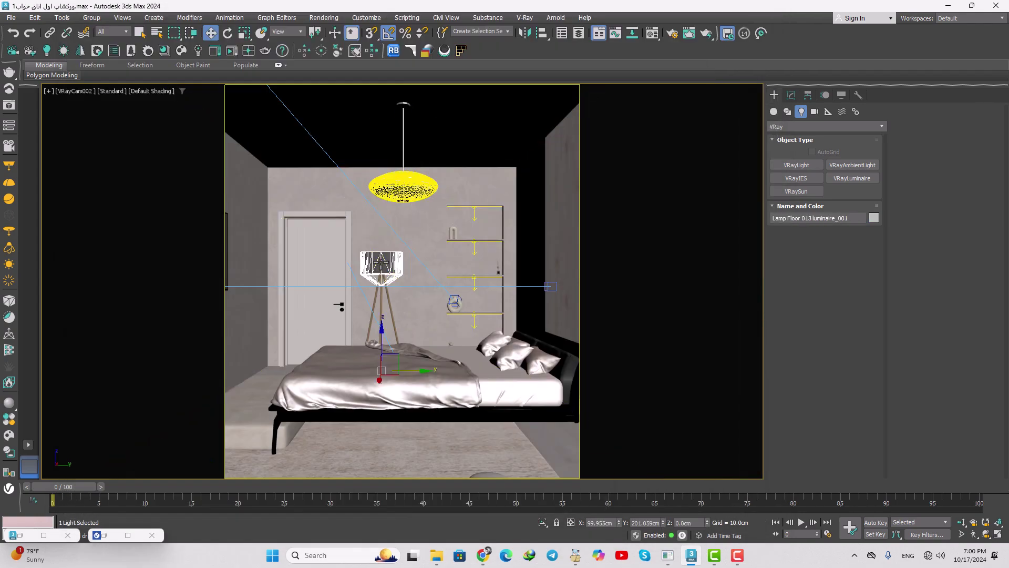
left_click(392, 315)
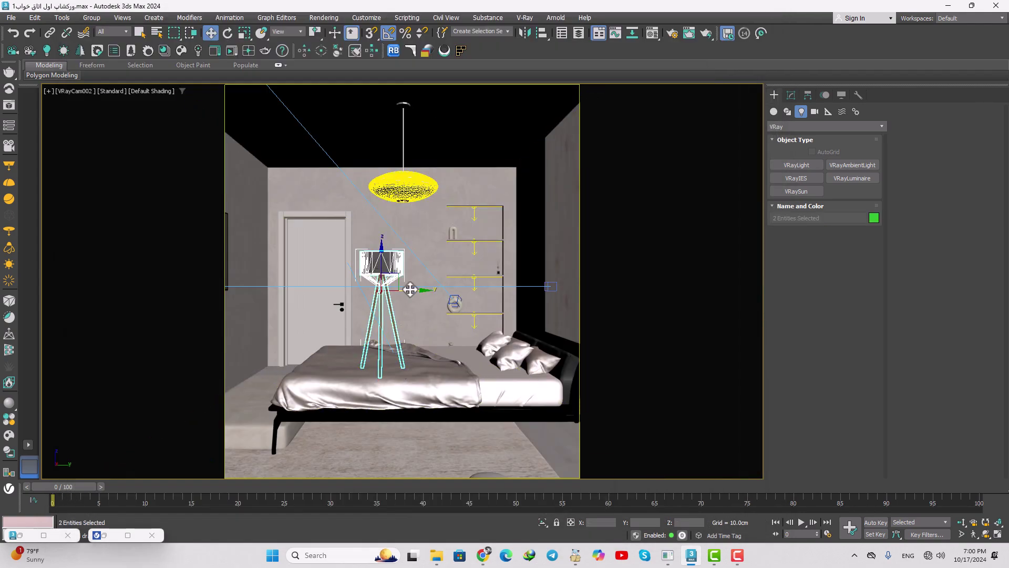
left_click_drag(410, 289, 429, 288)
key("ctrl+i")
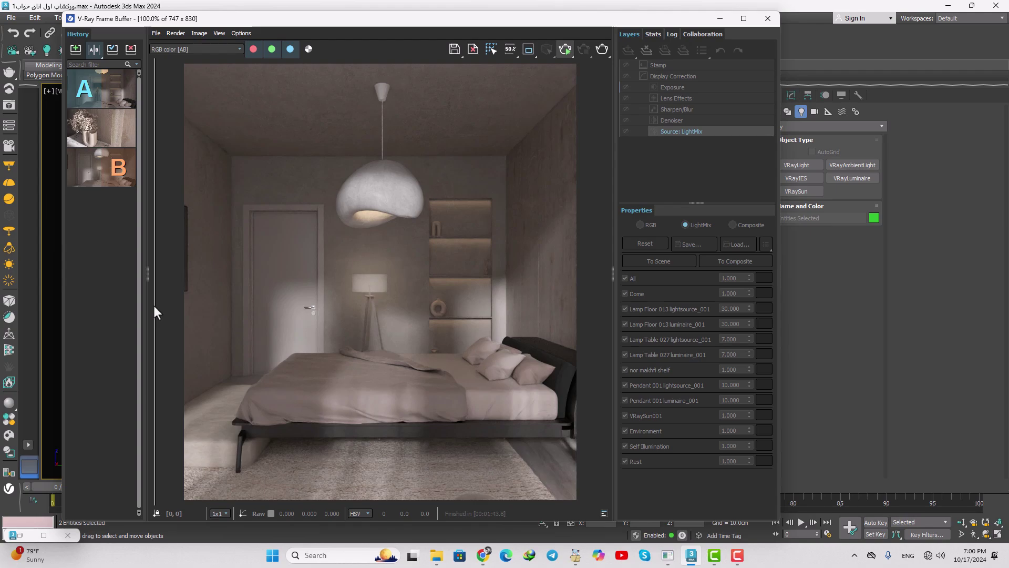
Step: Re-render the bedroom, abort the render, and enable A/B comparison with an earlier history render
key("shift+q")
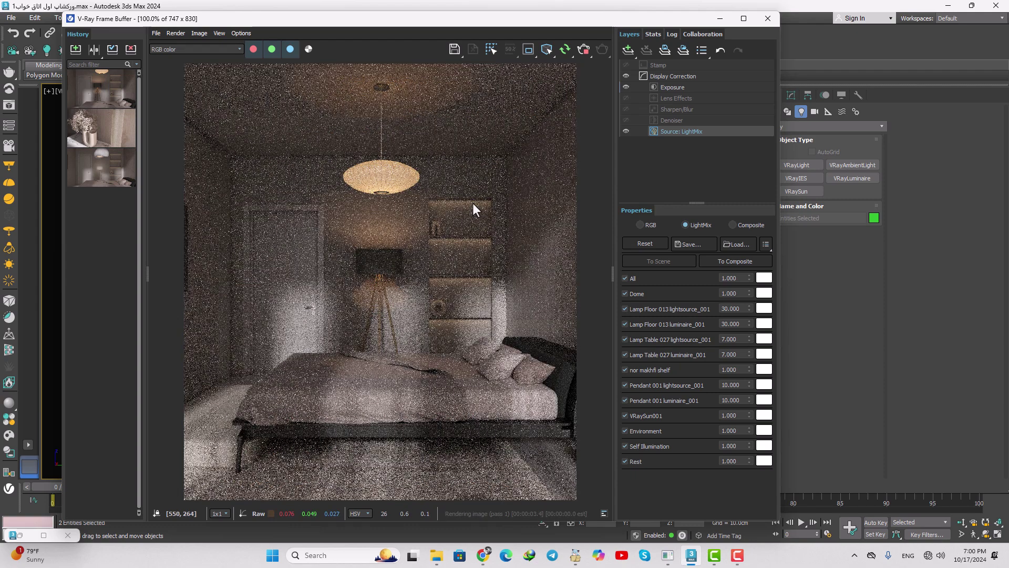
left_click(588, 52)
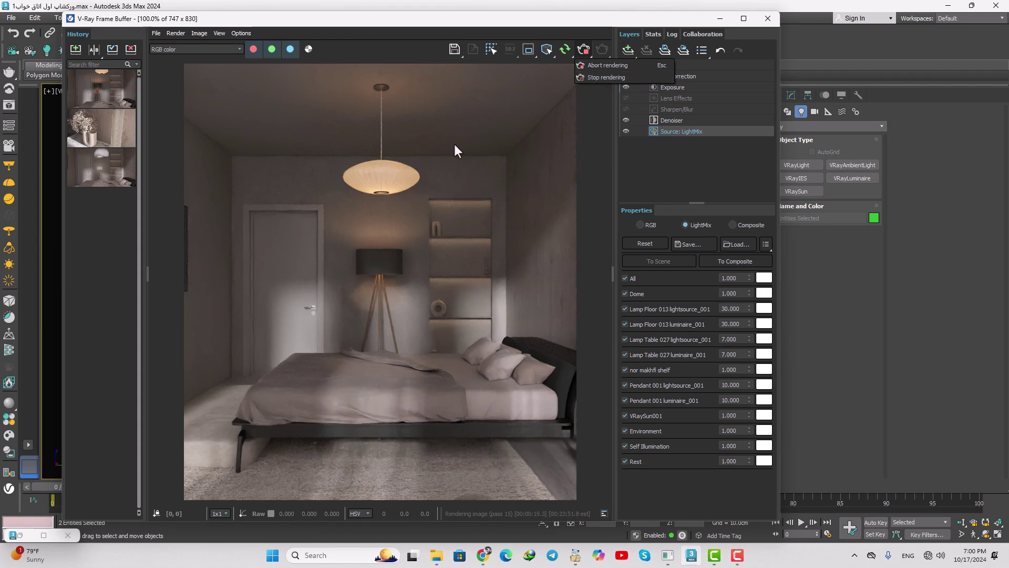
left_click_drag(581, 50, 584, 64)
left_click(585, 64)
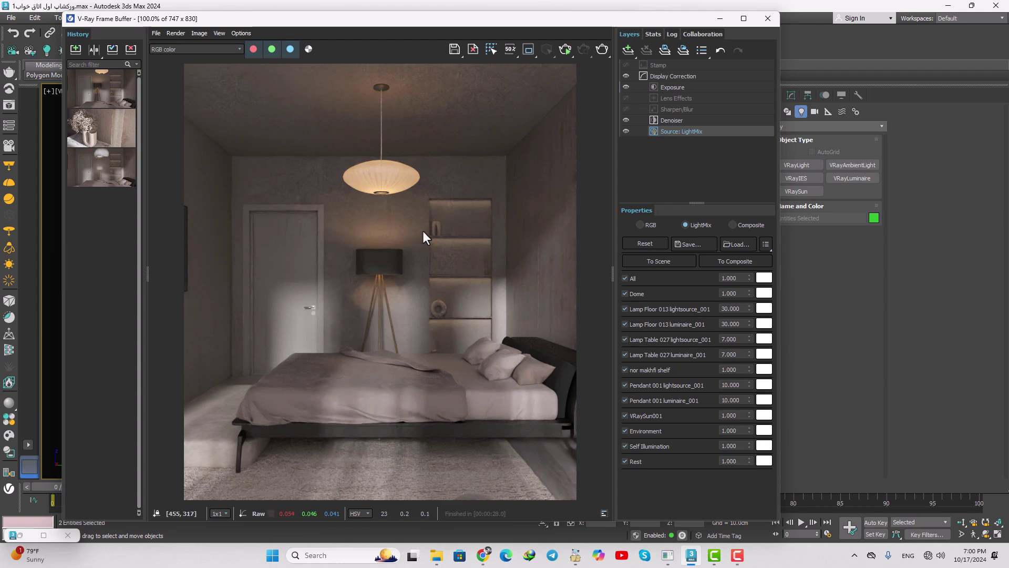
left_click(94, 49)
left_click(119, 168)
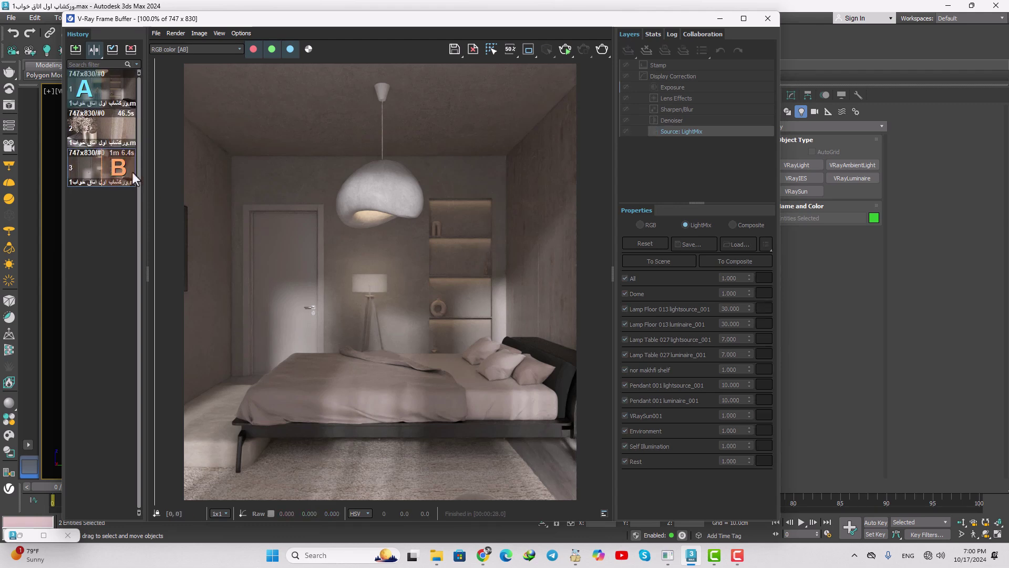
Step: Sweep the comparison split across the render, then turn off A/B and show all three history renders
left_click_drag(157, 298, 527, 292)
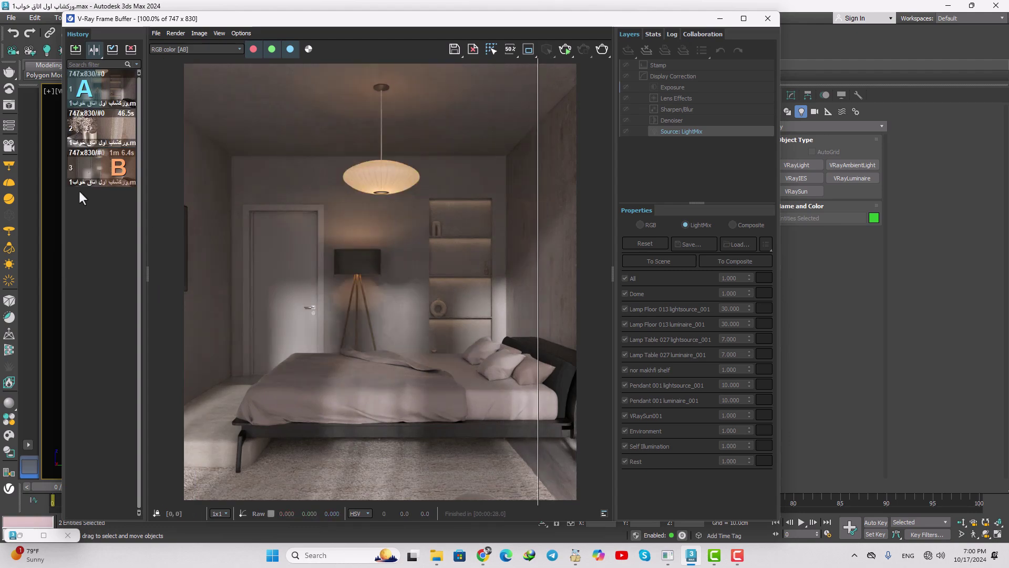
left_click(95, 51)
left_click(133, 50)
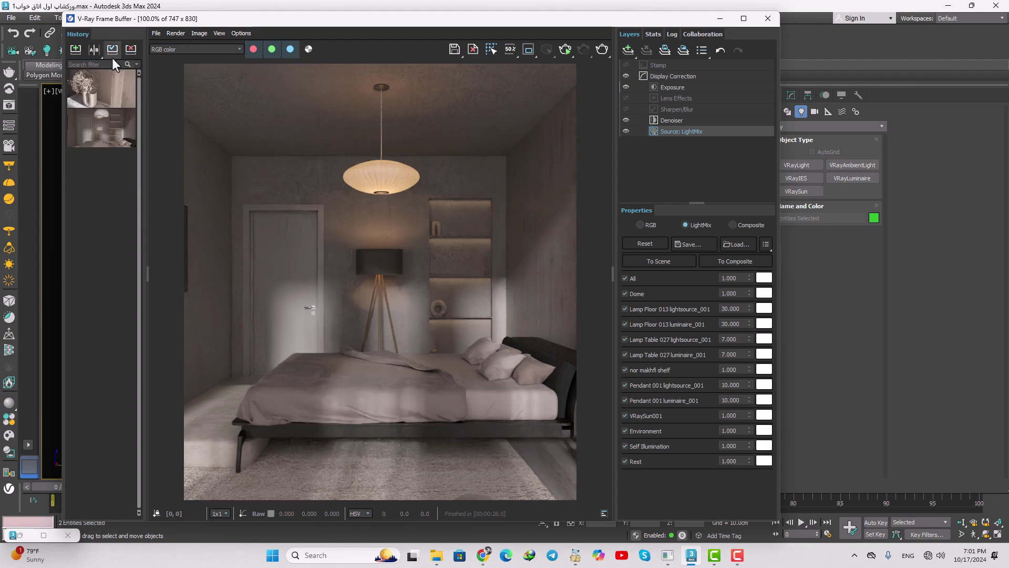
left_click(77, 49)
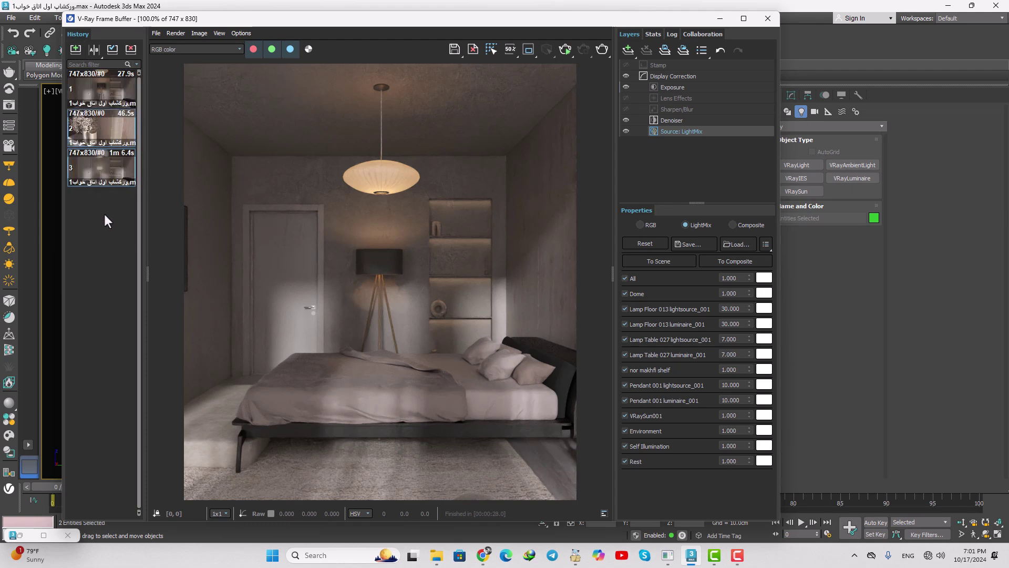
Step: Compare against the first history render as B by sweeping the split, then close the frame buffer
left_click(94, 49)
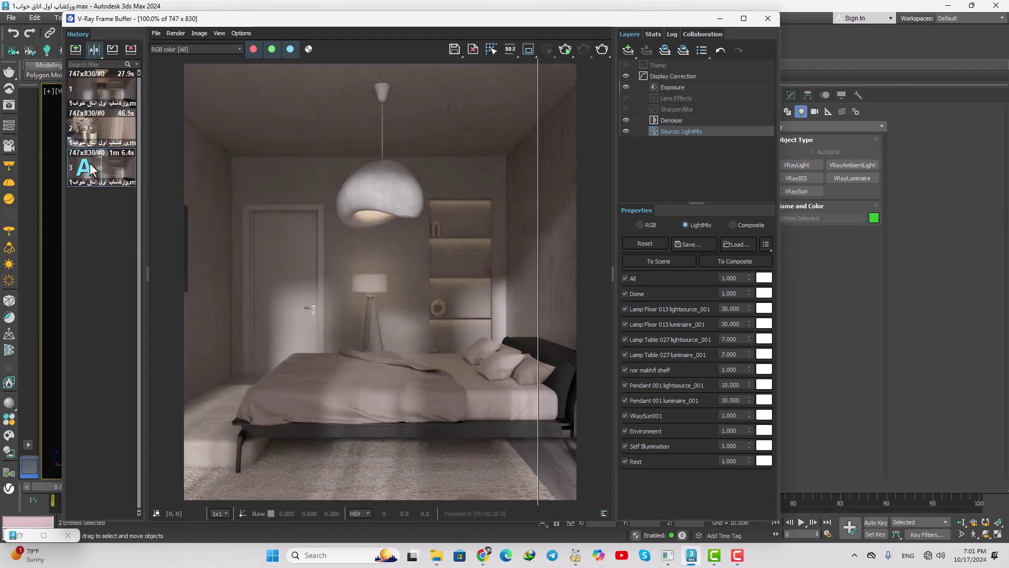
left_click(123, 92)
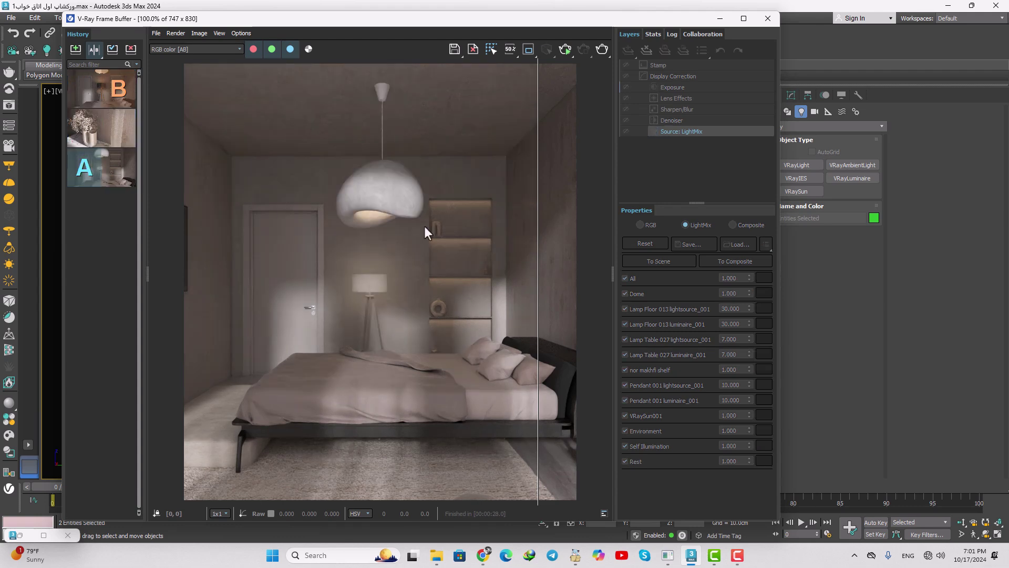
left_click_drag(537, 240, 558, 265)
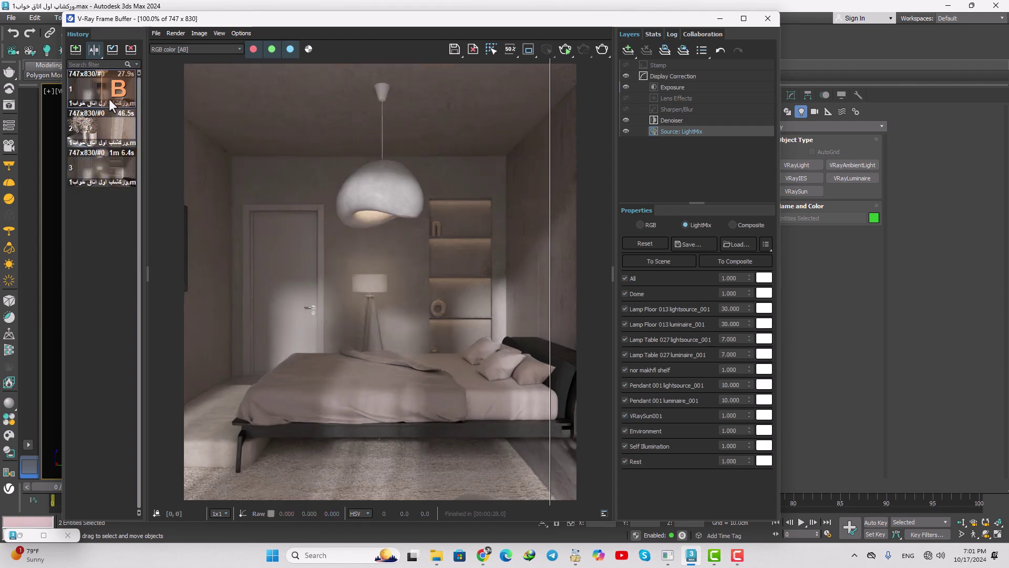
left_click(94, 50)
left_click(768, 19)
Step: Switch to the VRayCam003 camera and render the vase-and-lamp view
key("c")
double_click(482, 214)
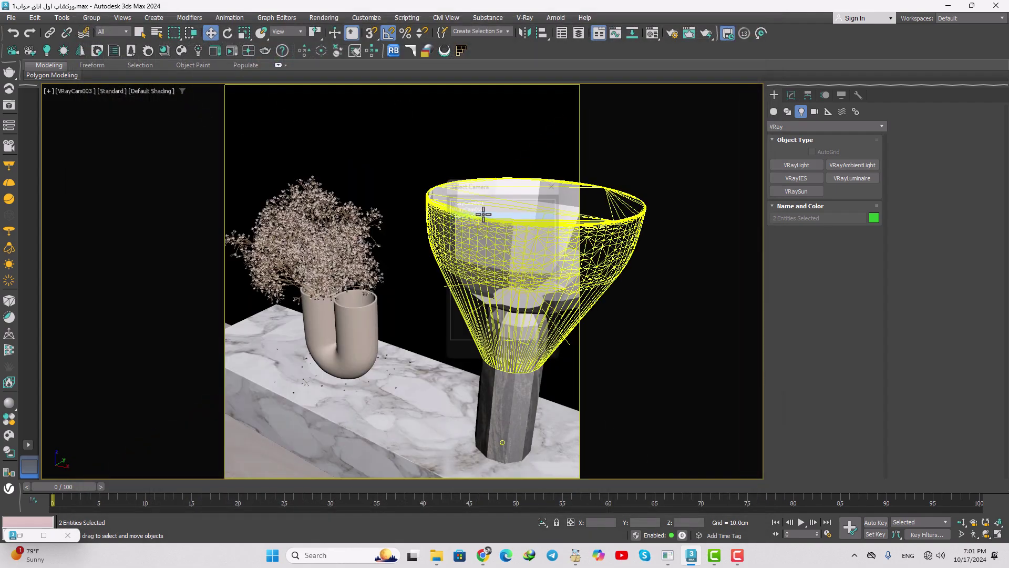
key("shift+q")
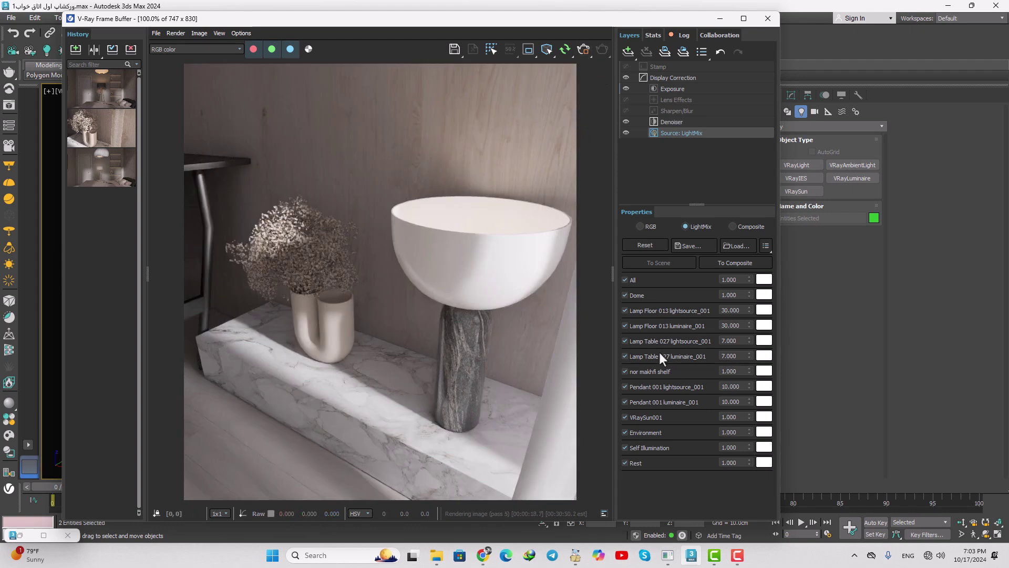
Step: Warm both Lamp Table 027 LightMix colours to orange, about 4210 K and 3943 K
left_click(765, 356)
left_click_drag(704, 480, 695, 486)
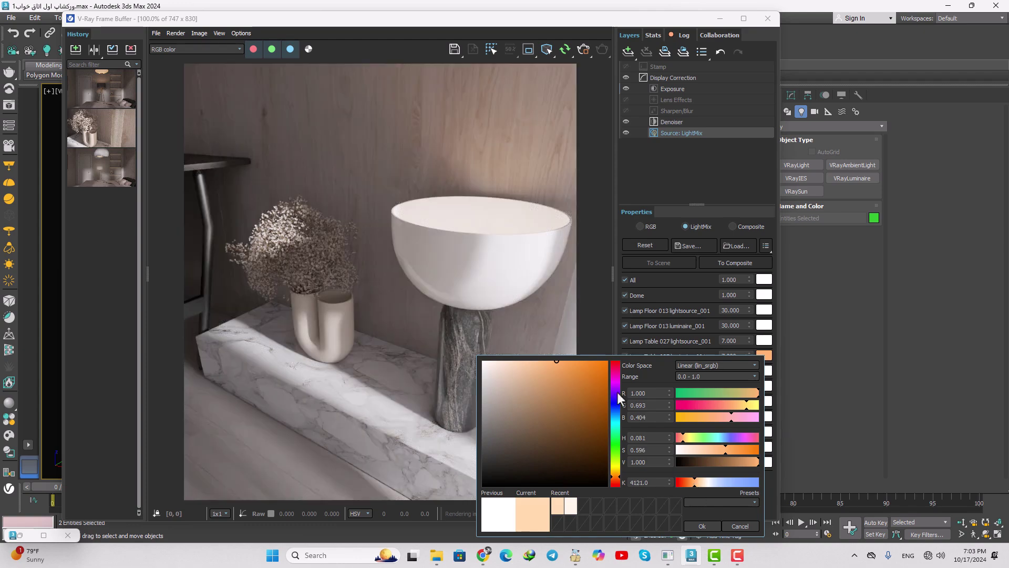
left_click_drag(620, 375, 308, 342)
left_click(383, 491)
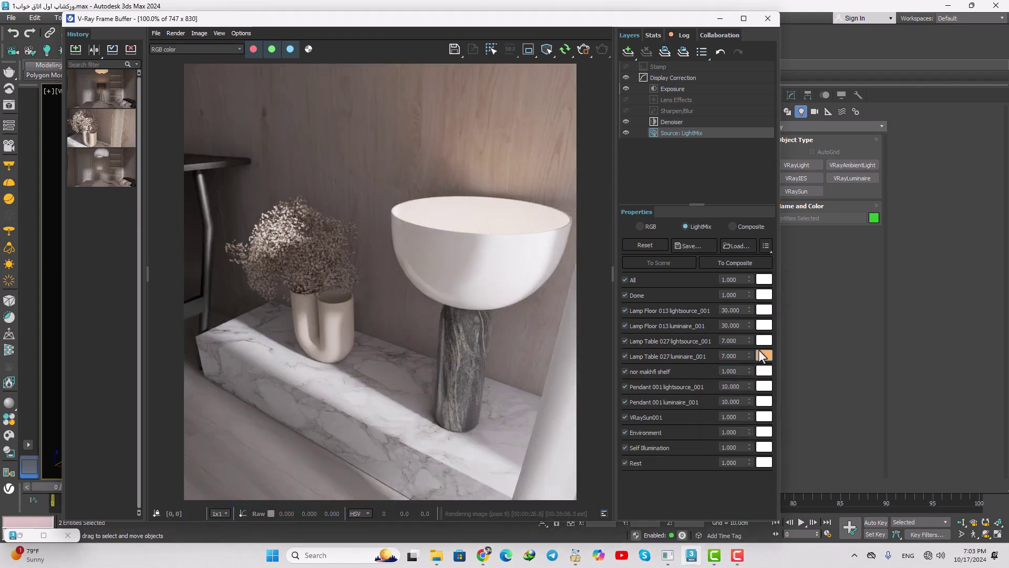
left_click(762, 368)
left_click_drag(707, 469, 694, 471)
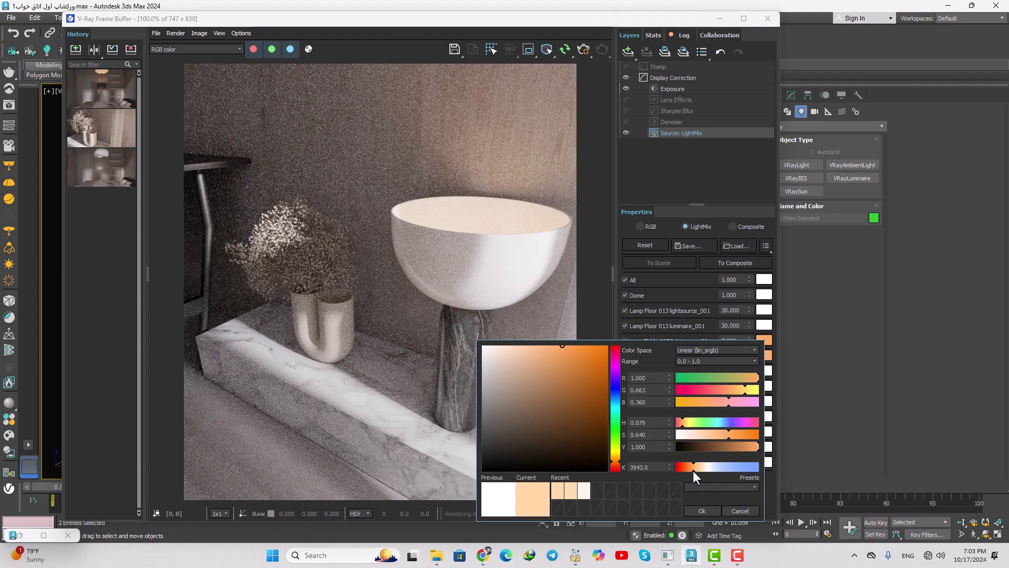
left_click(701, 510)
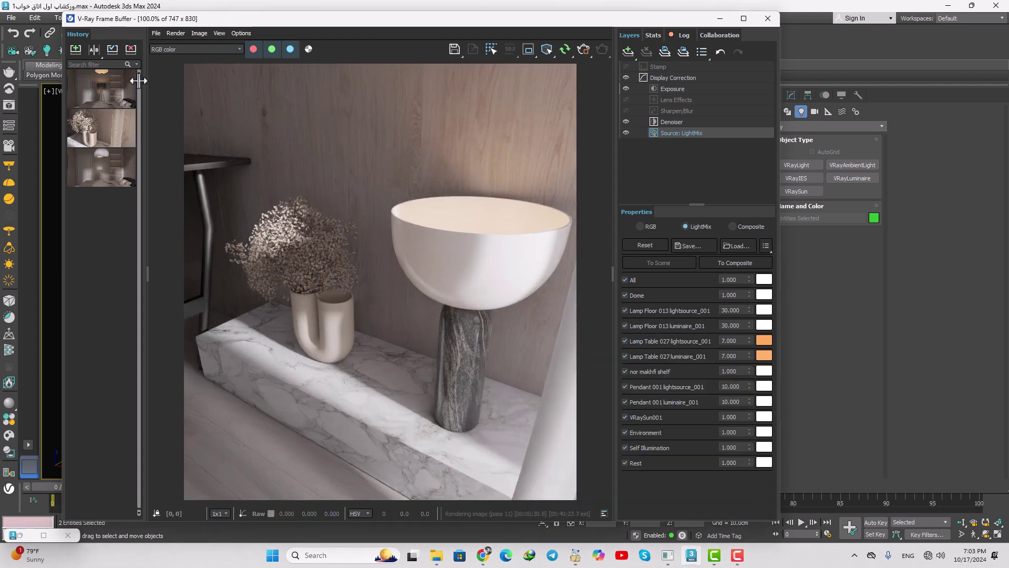
Step: Save the warm table lamp render to history and A/B compare it with the earlier vase render
left_click(79, 53)
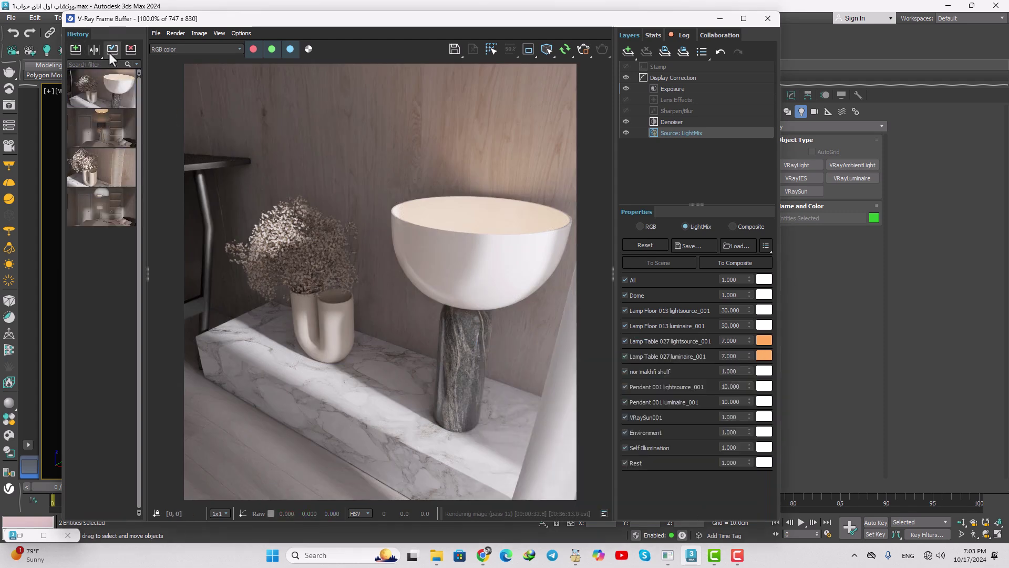
left_click(90, 49)
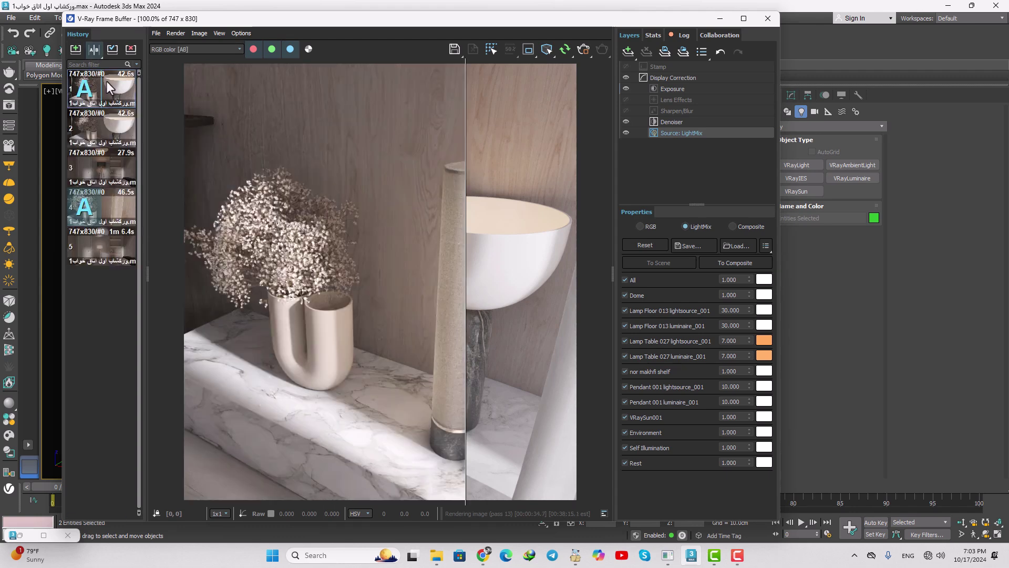
left_click(94, 49)
right_click(98, 85)
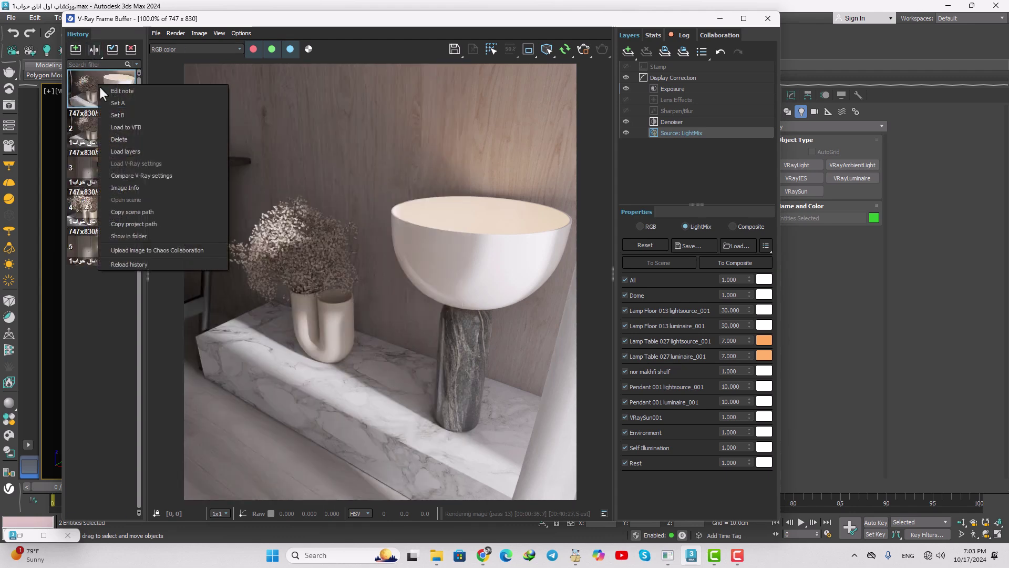
left_click(130, 141)
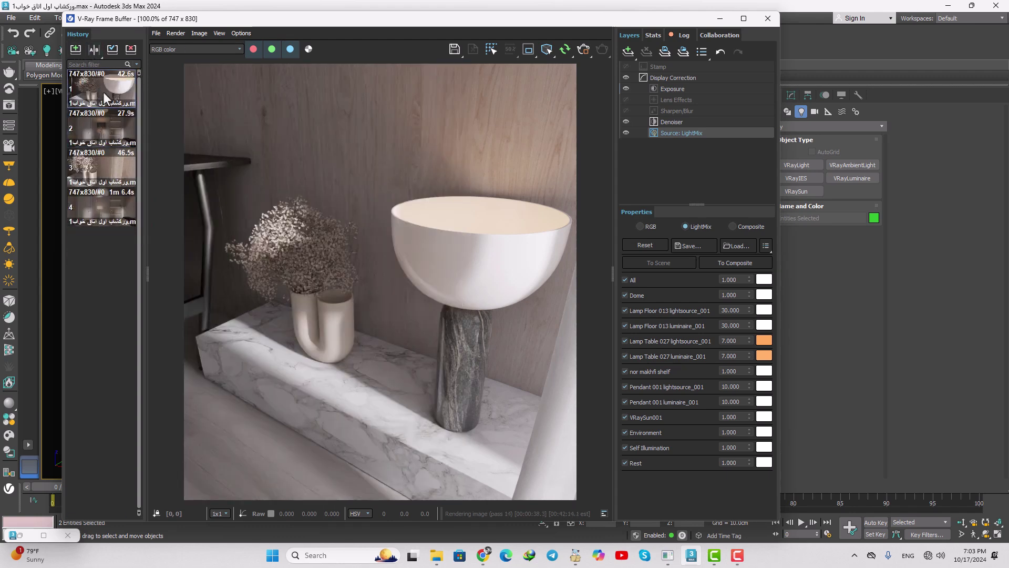
left_click(90, 49)
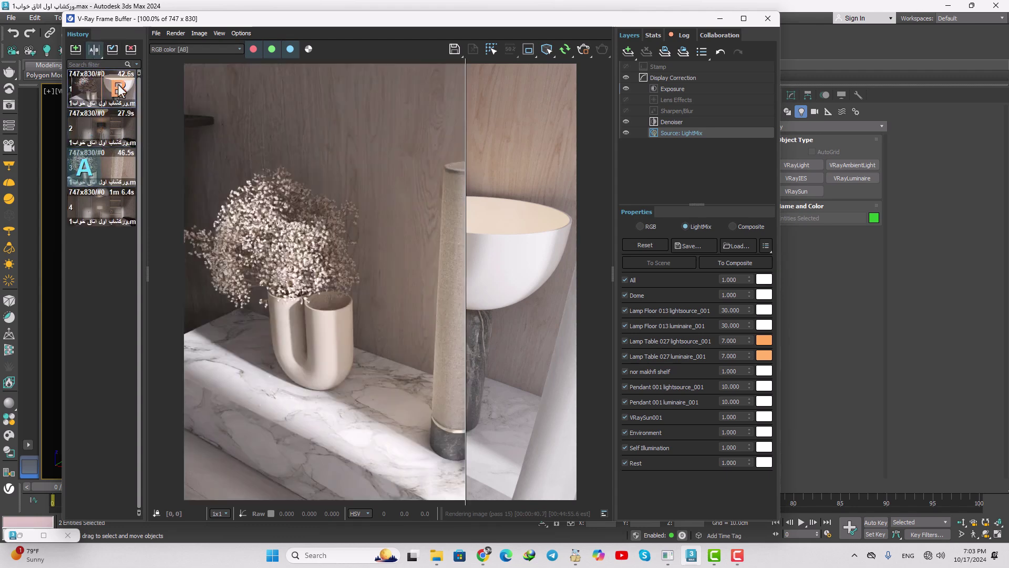
scroll(464, 269, "down", 2)
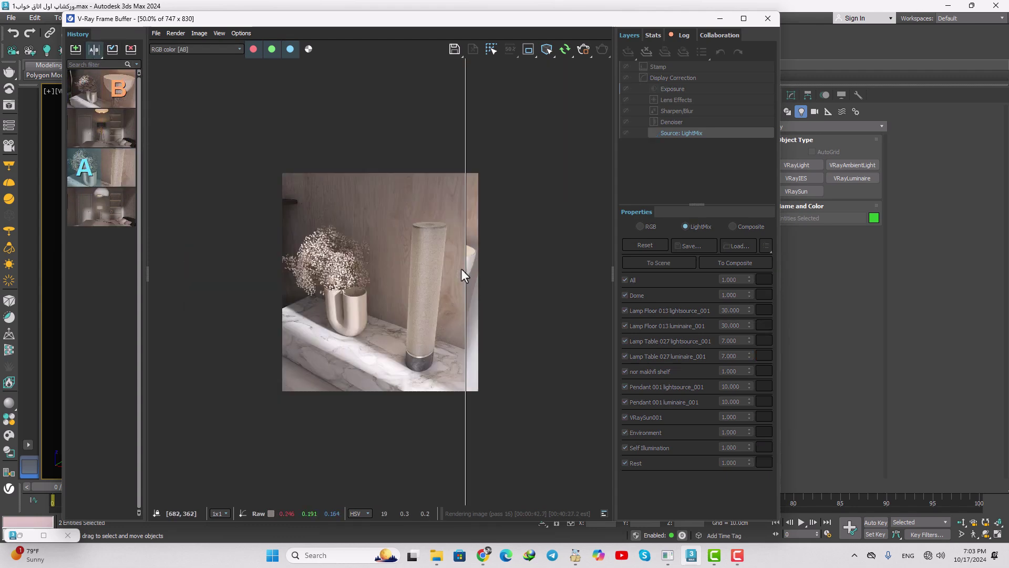
left_click_drag(462, 285, 311, 263)
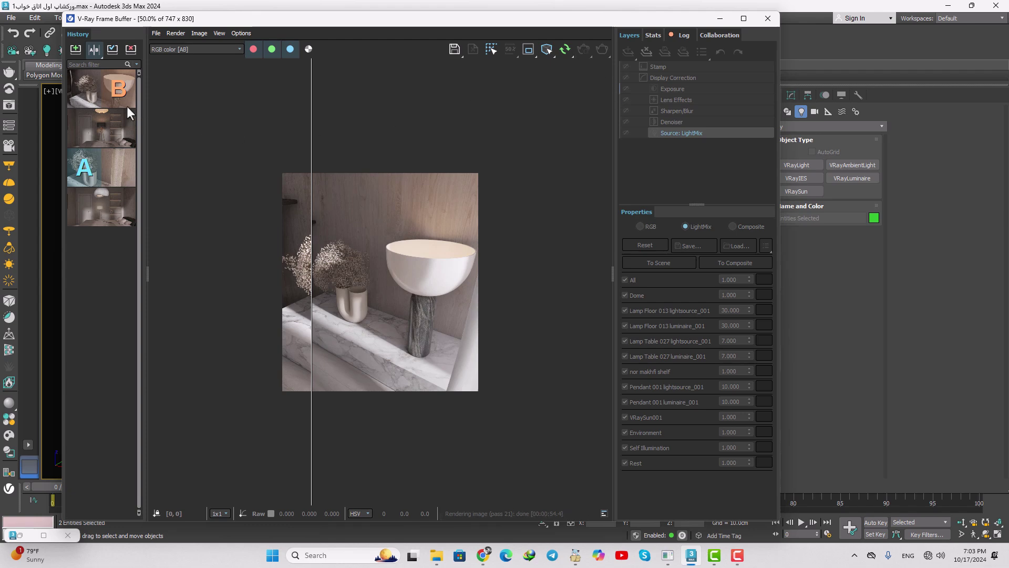
Step: Compare history render 4 as A against bedroom render 2 as B at 100% zoom
left_click(583, 49)
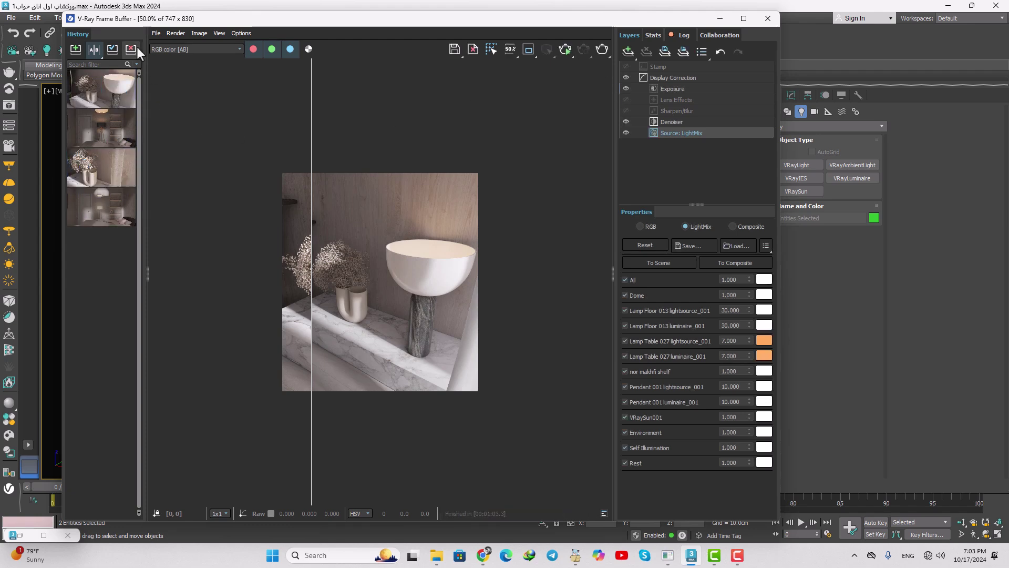
left_click(85, 208)
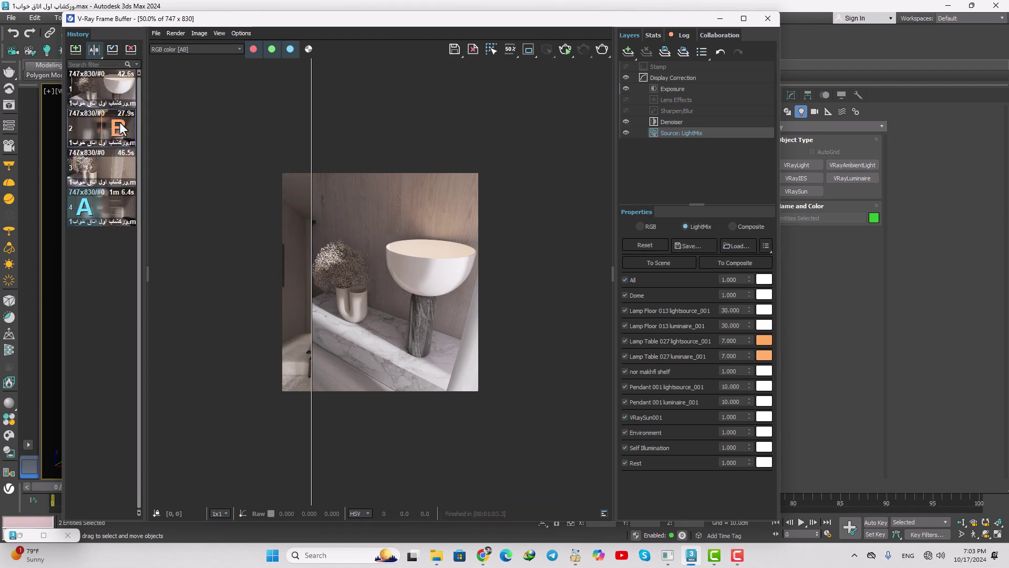
left_click_drag(316, 271, 432, 308)
double_click(372, 274)
left_click_drag(325, 316, 106, 323)
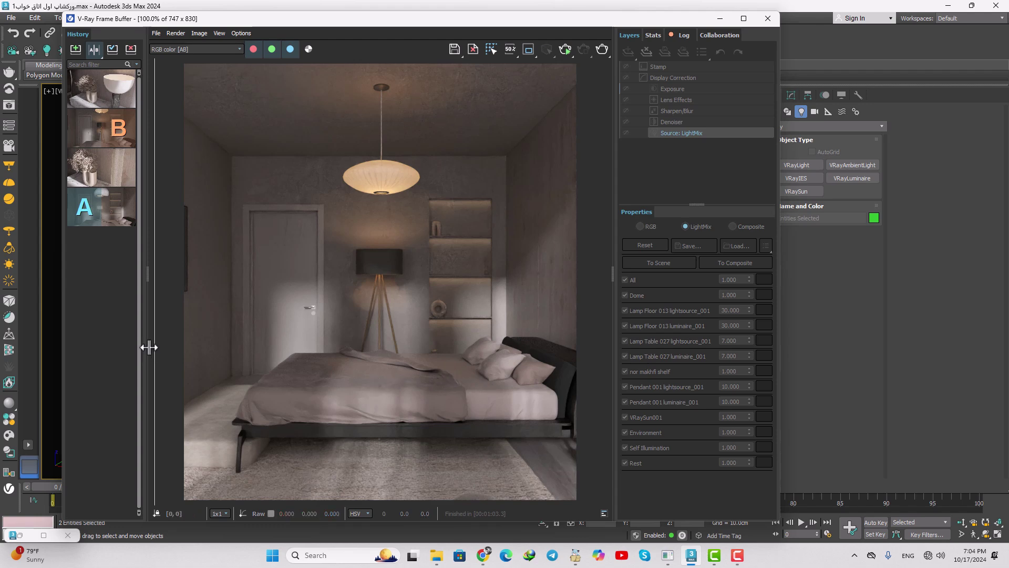
left_click_drag(148, 347, 296, 399)
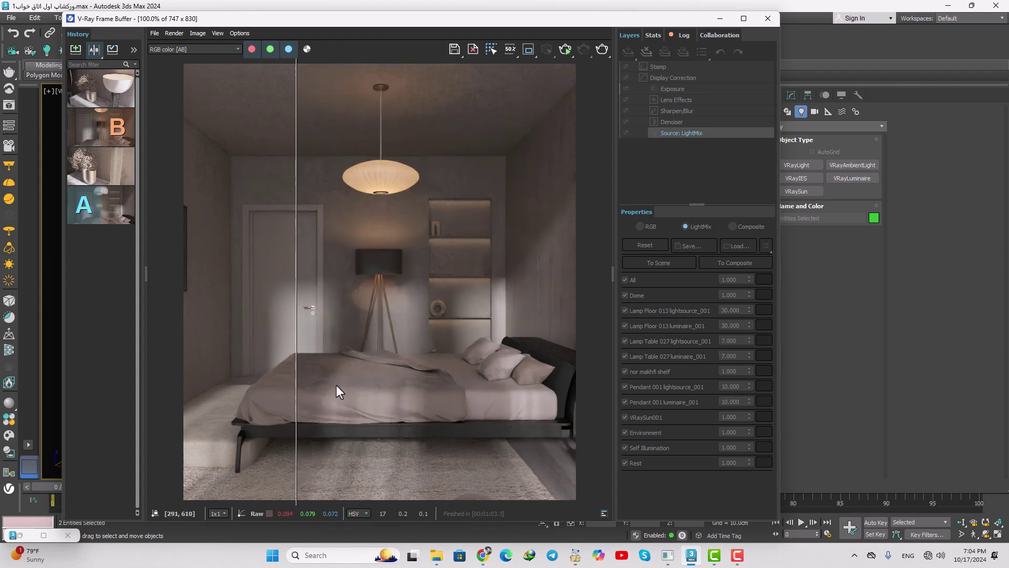